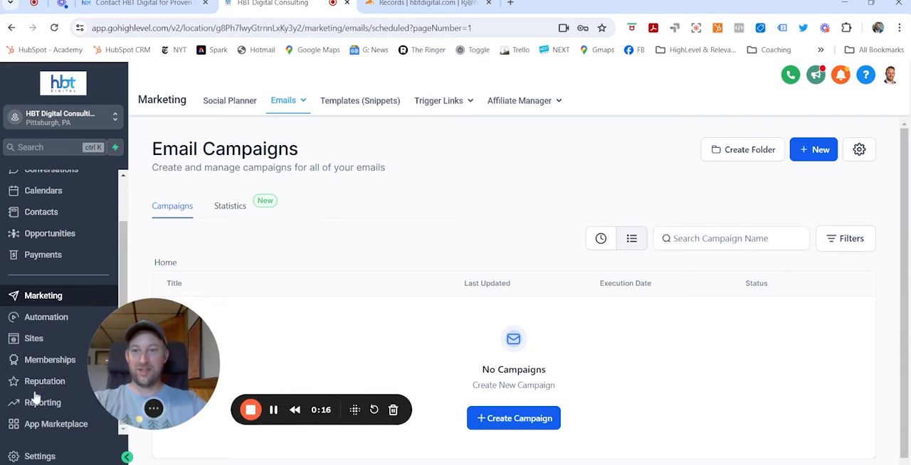
Open the phone number settings of the HBT Digital Consulting sub-account
left_click(39, 456)
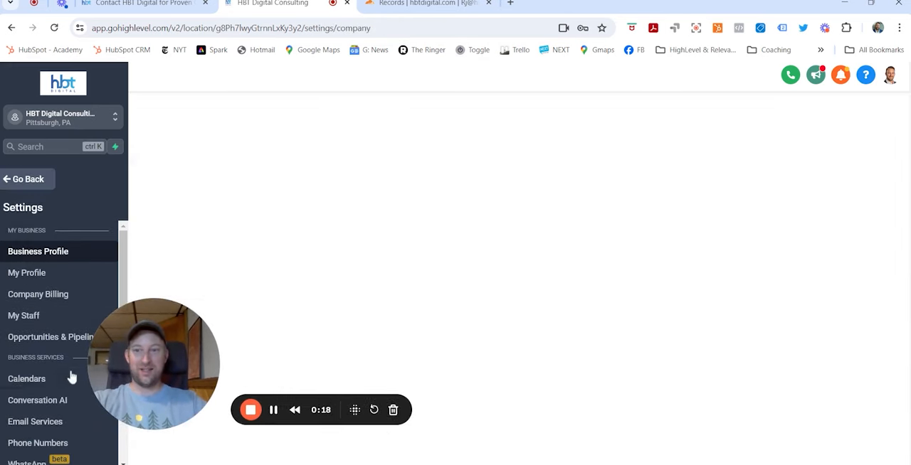
scroll(67, 373, "down", 5)
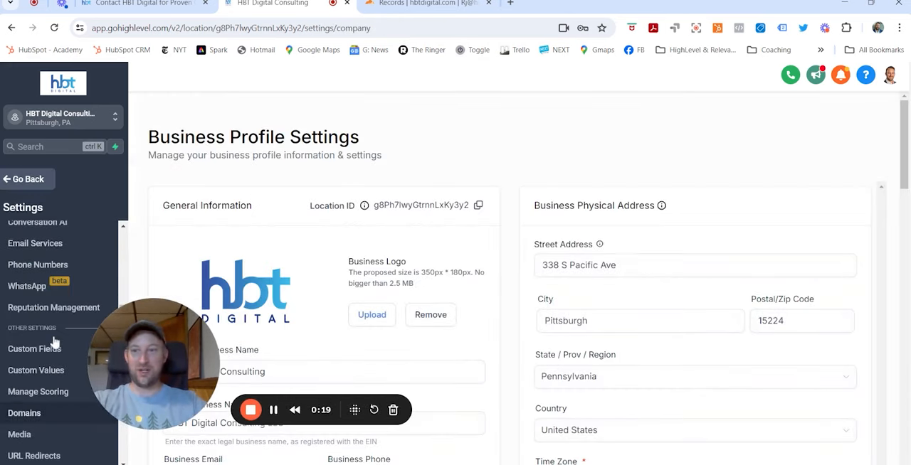
left_click(61, 271)
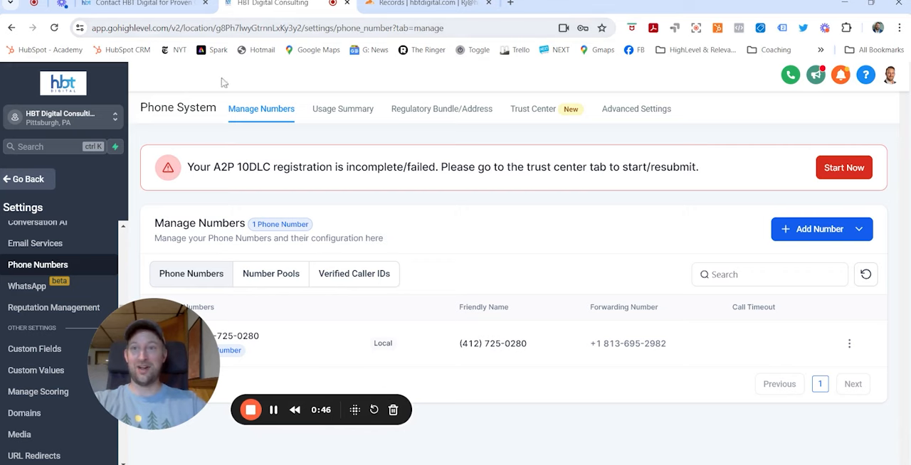
Switch to the website's contact page and examine the form fields and the text-message consent checkbox wording
left_click(152, 4)
scroll(620, 325, "down", 7)
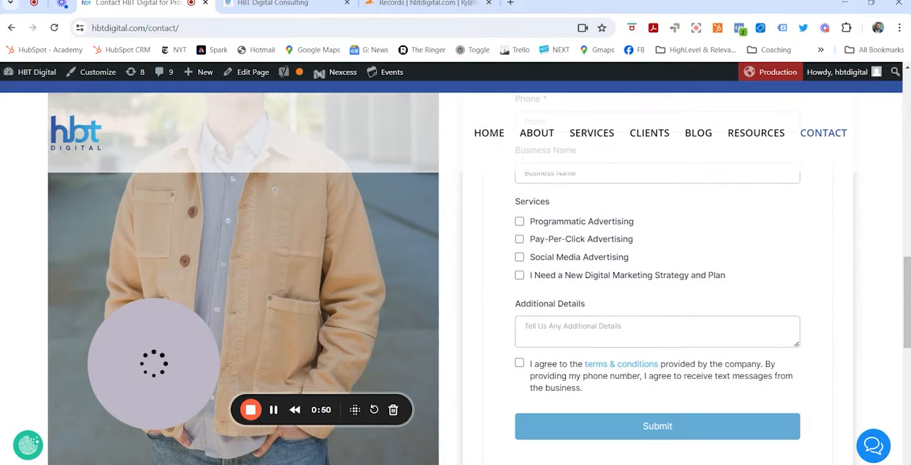
scroll(456, 305, "up", 6)
scroll(663, 282, "down", 5)
scroll(664, 282, "down", 1)
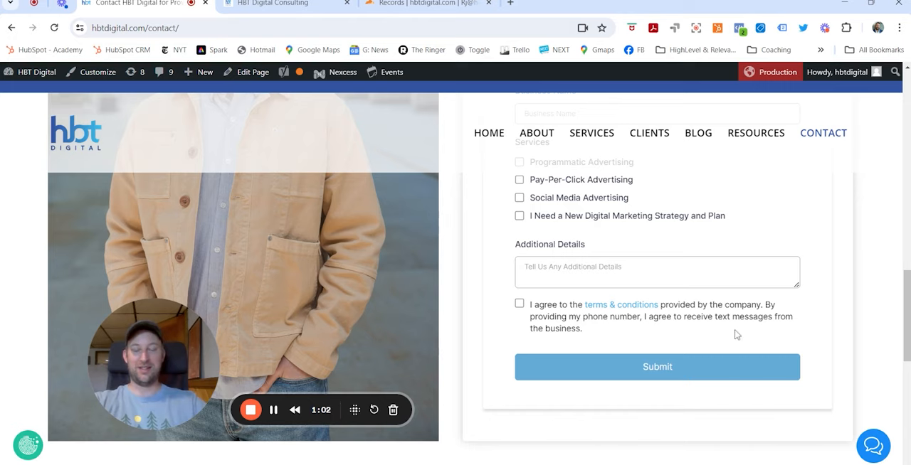
scroll(651, 344, "up", 8)
scroll(651, 342, "down", 7)
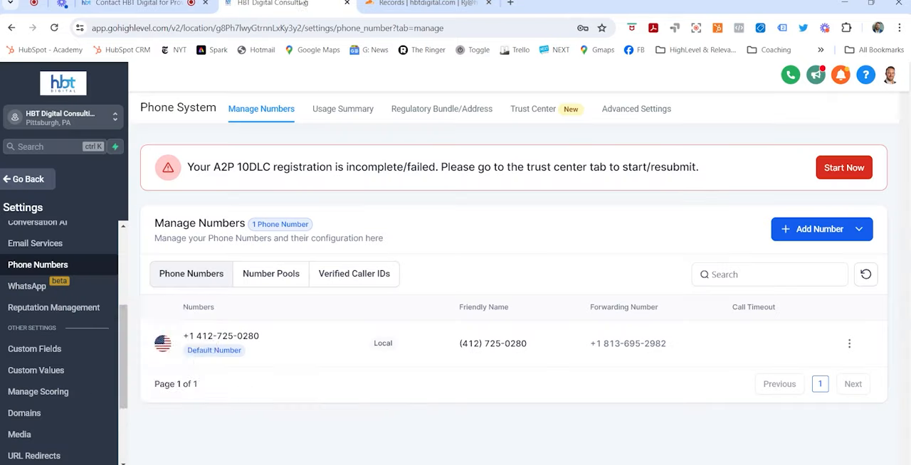
Return to the HighLevel phone system and check its usage summary and regulatory address, ending on the managed numbers
left_click(292, 4)
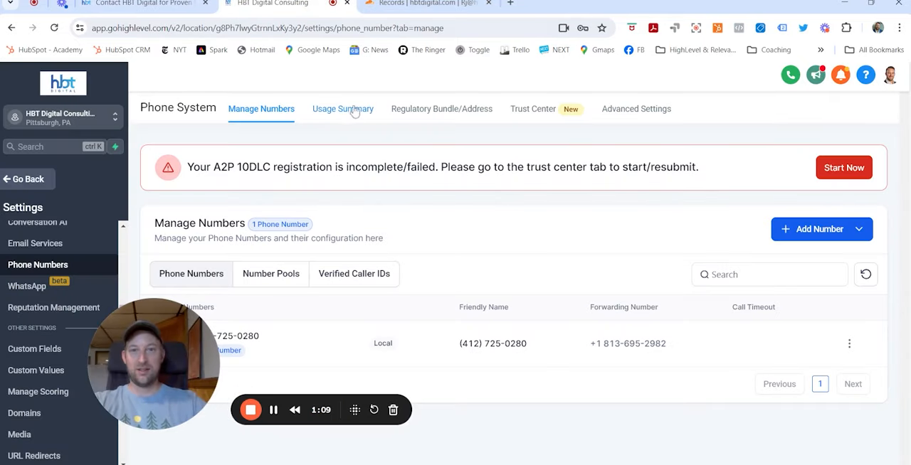
left_click(356, 113)
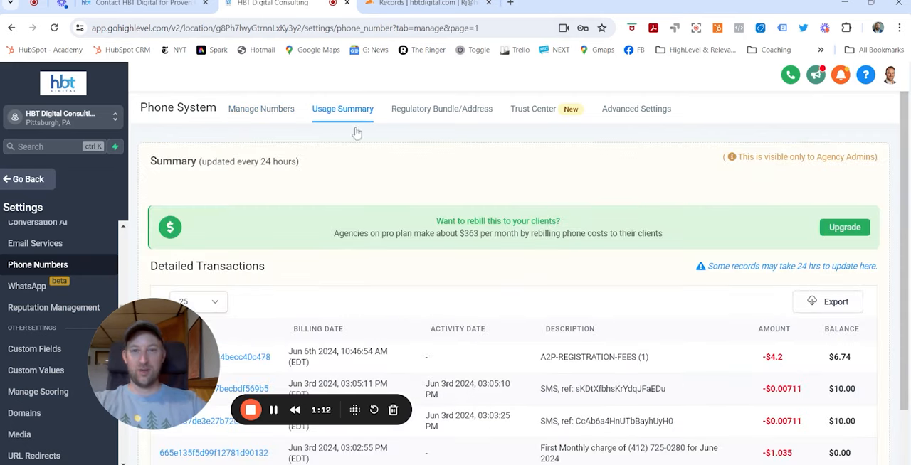
scroll(356, 213, "down", 2)
scroll(362, 146, "up", 1)
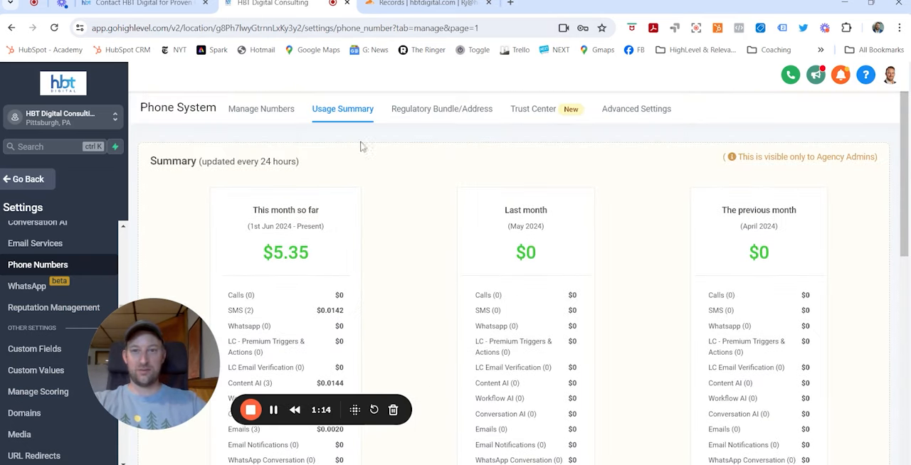
left_click(453, 108)
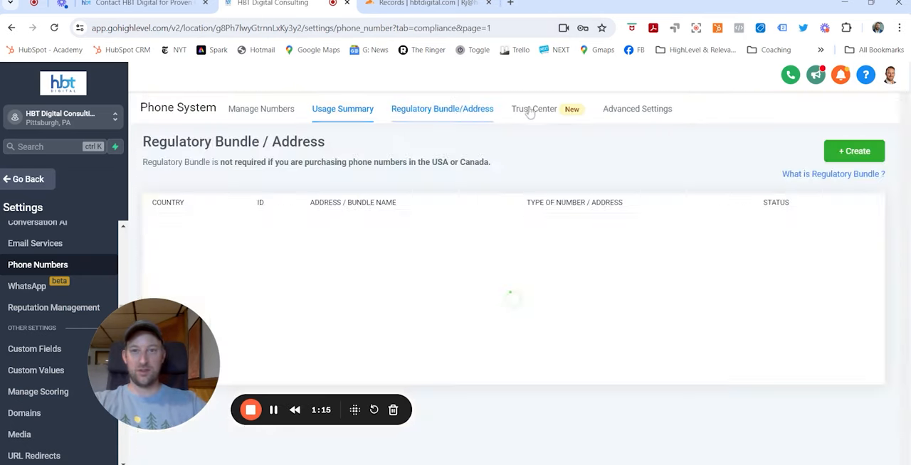
left_click(279, 112)
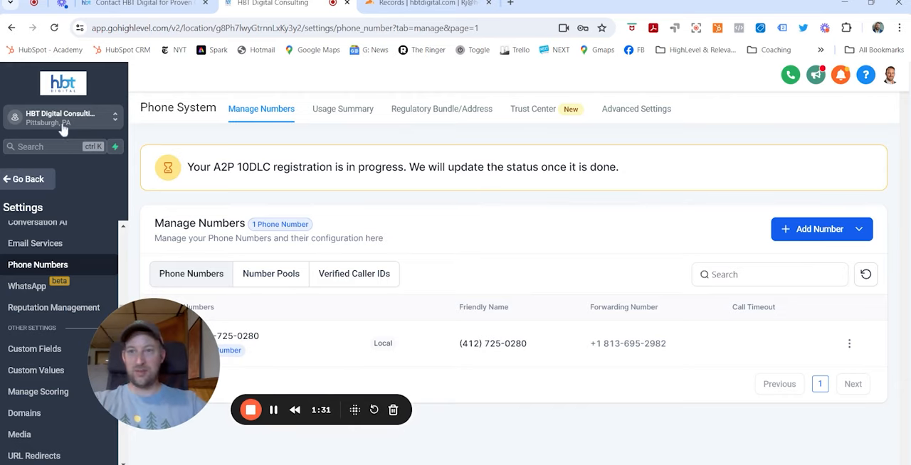
Leave the settings and select the HBT Digital Consulting sub-account
left_click(28, 179)
left_click(78, 120)
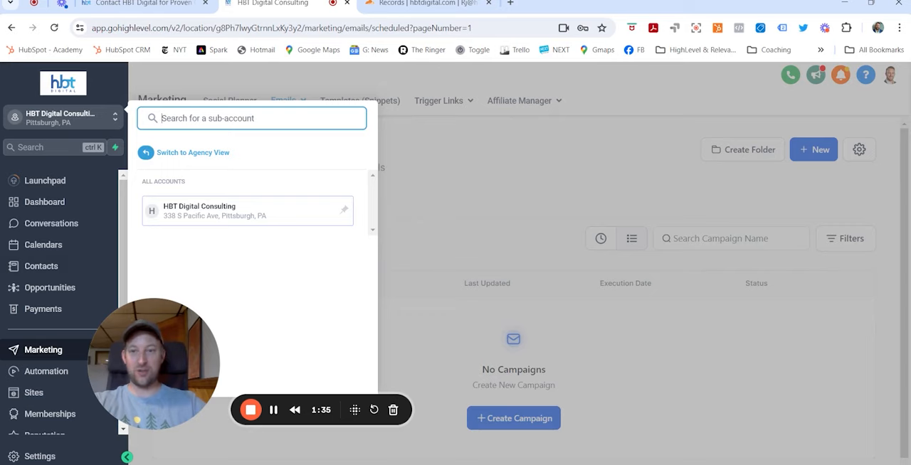
left_click(197, 212)
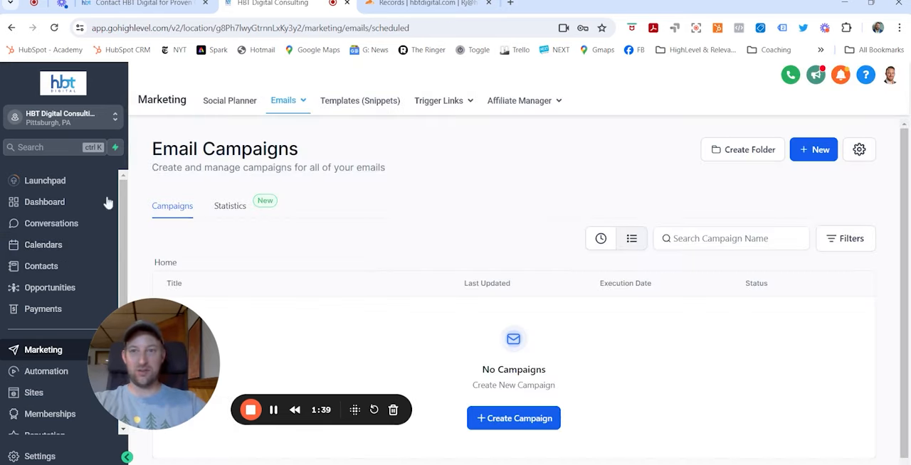
Look over the sub-account's settings categories and go back to the main navigation
scroll(75, 399, "down", 2)
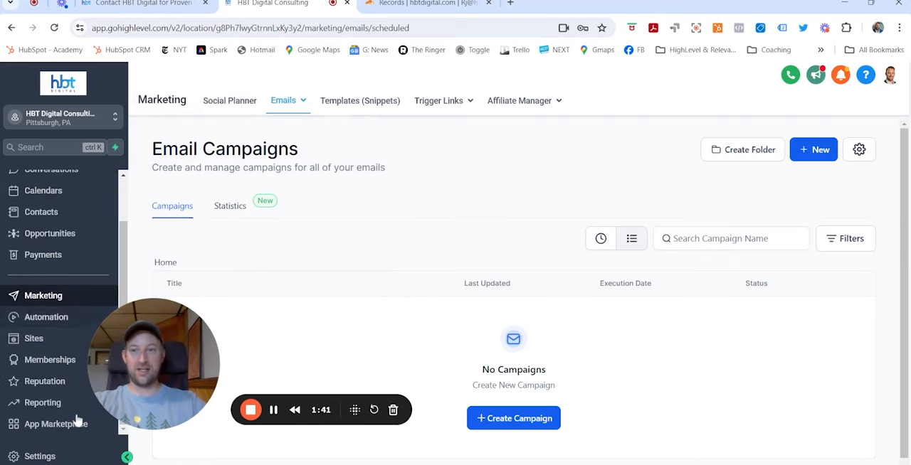
left_click(32, 456)
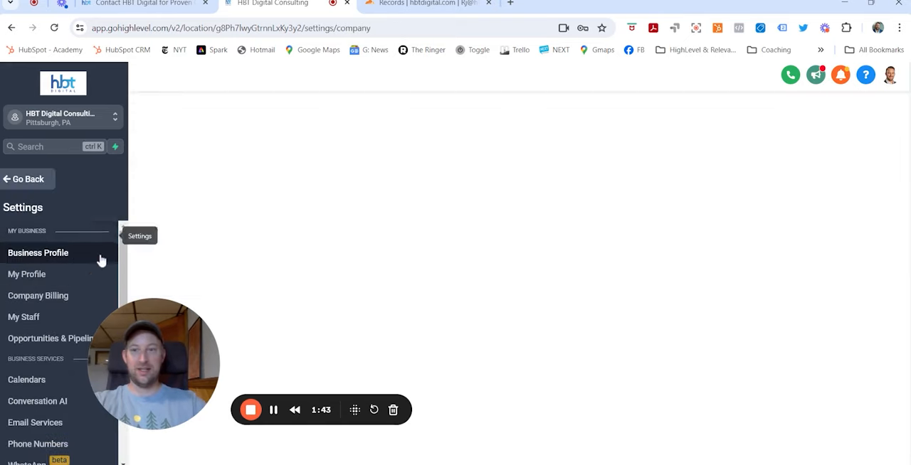
scroll(36, 335, "down", 5)
scroll(43, 356, "down", 4)
scroll(47, 411, "up", 9)
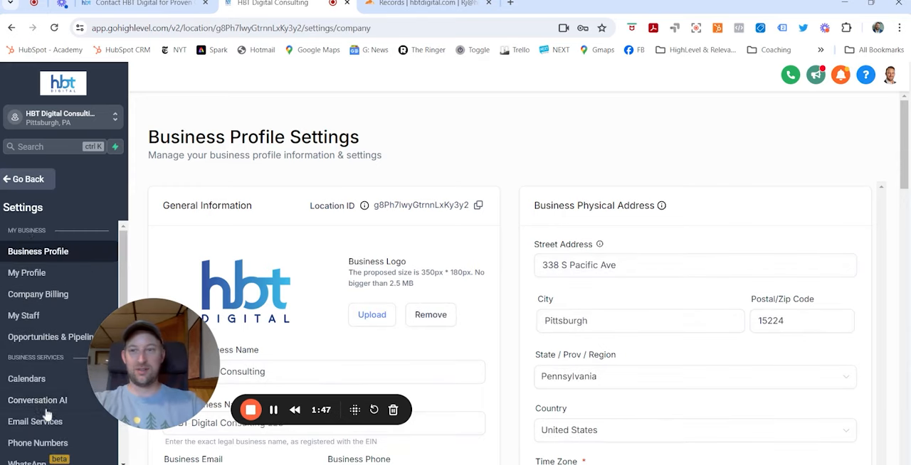
left_click(23, 179)
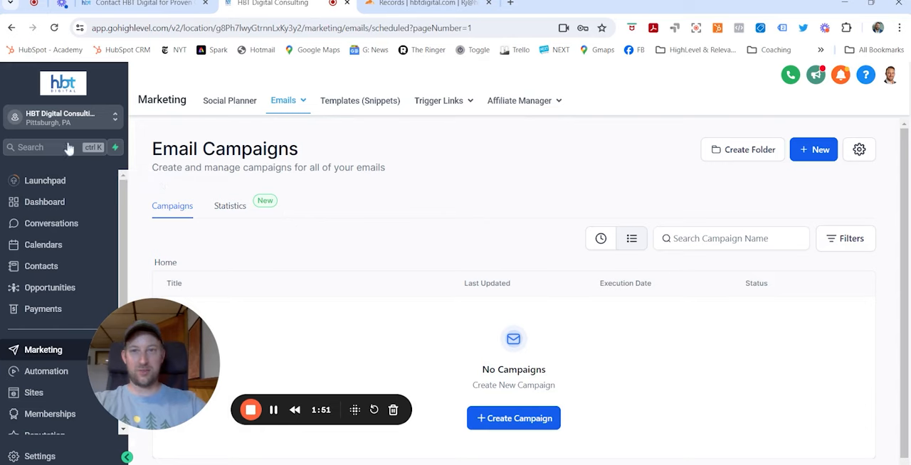
Open the Launchpad and review the integrations offered for connection to the sub-account
left_click(36, 181)
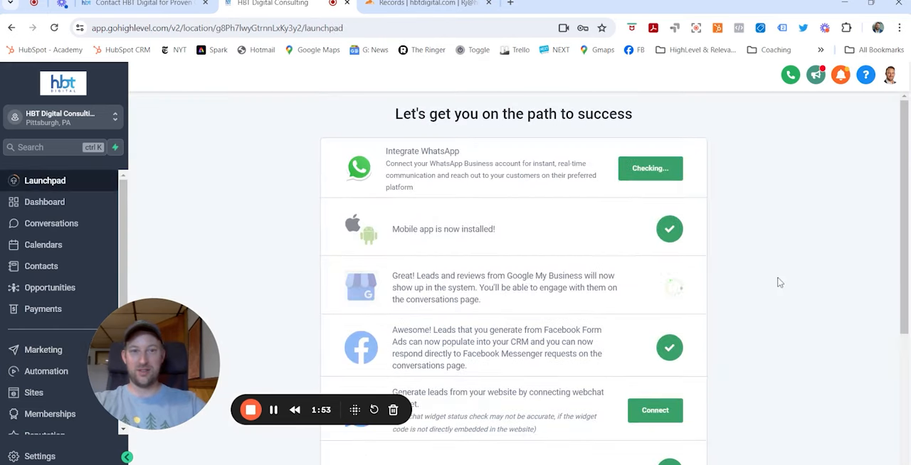
scroll(778, 283, "down", 2)
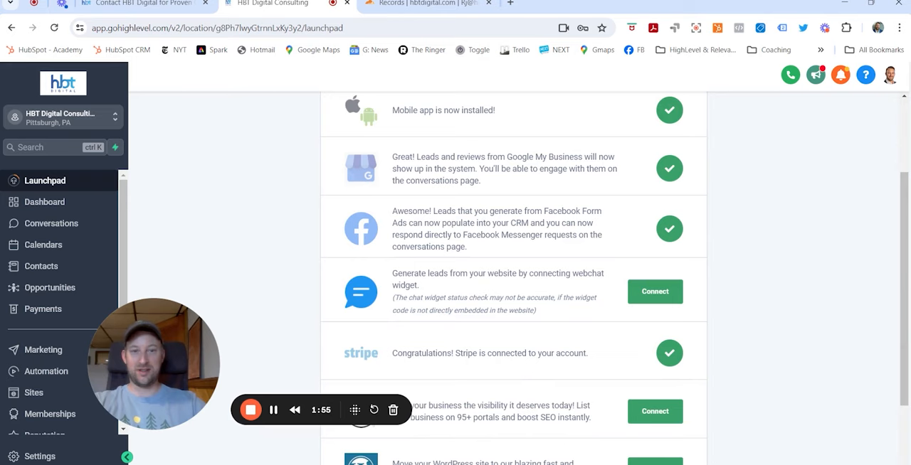
scroll(741, 351, "down", 2)
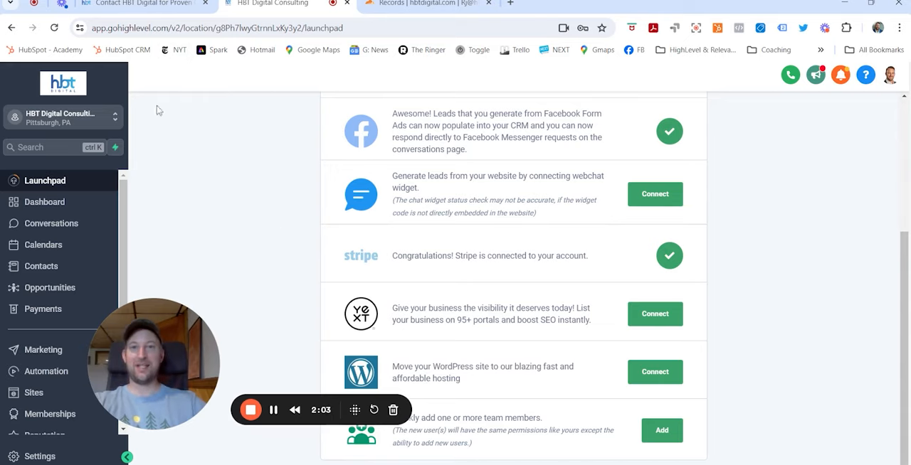
Reselect the HBT Digital Consulting sub-account and open its settings
left_click(72, 119)
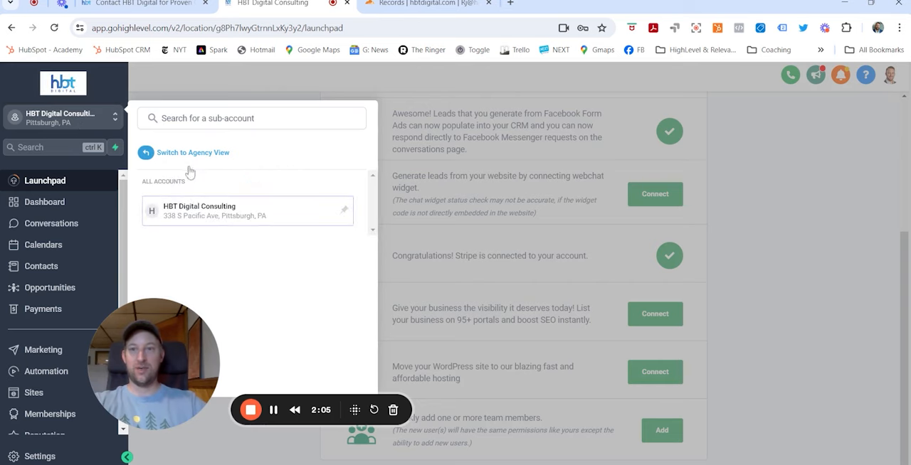
left_click(203, 213)
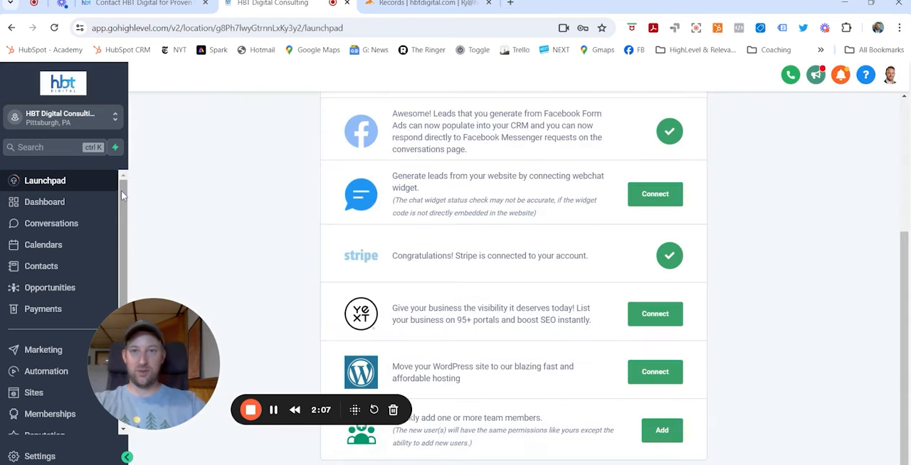
scroll(79, 227, "down", 1)
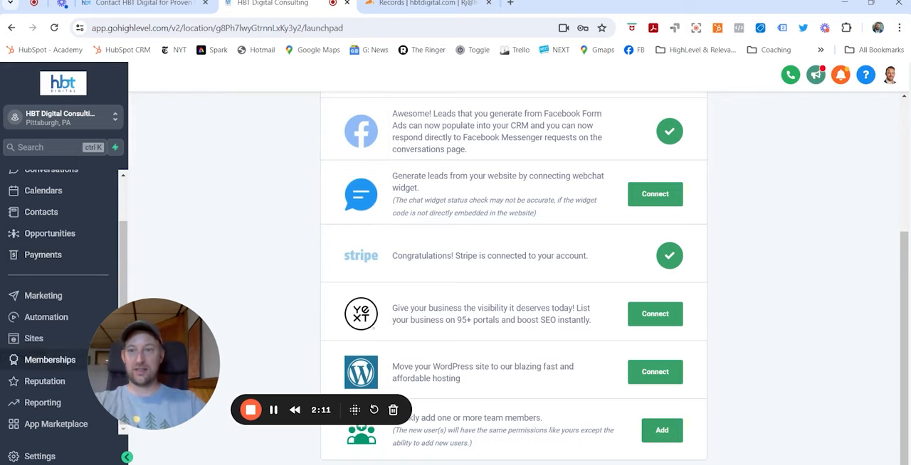
left_click(43, 457)
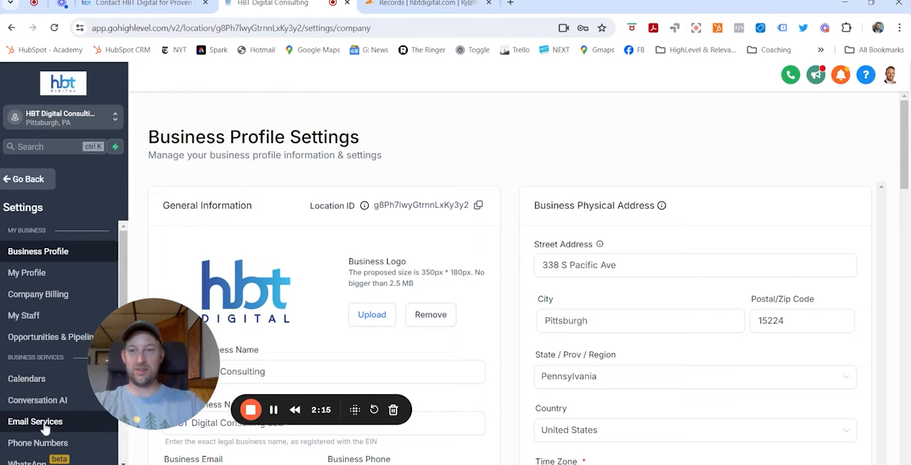
Open My Profile and review the two-way email sync, Auto Bcc Sync and signature sections
left_click(34, 279)
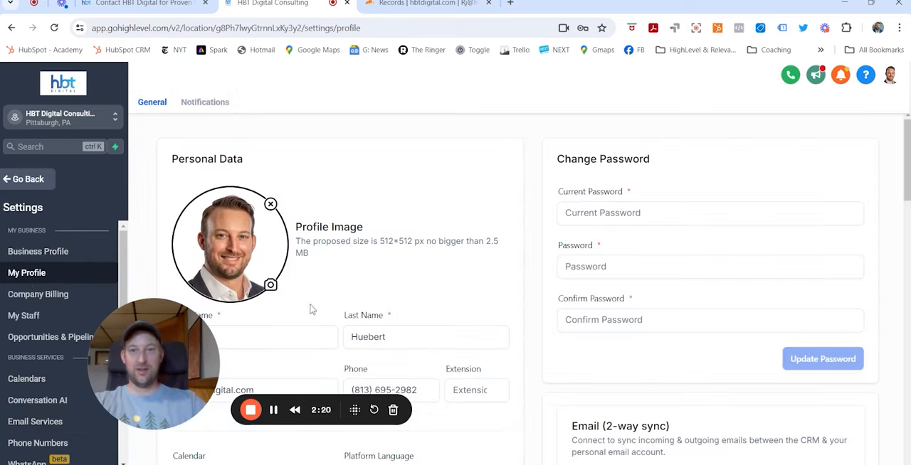
scroll(443, 281, "down", 3)
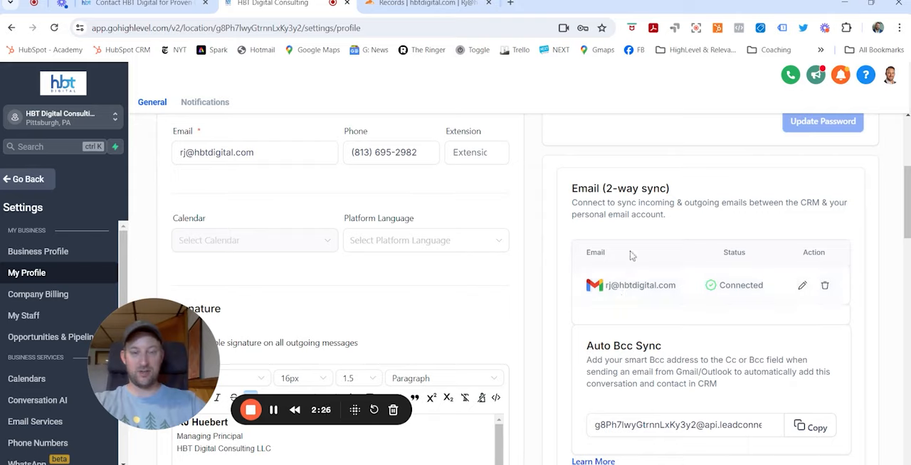
scroll(541, 289, "down", 2)
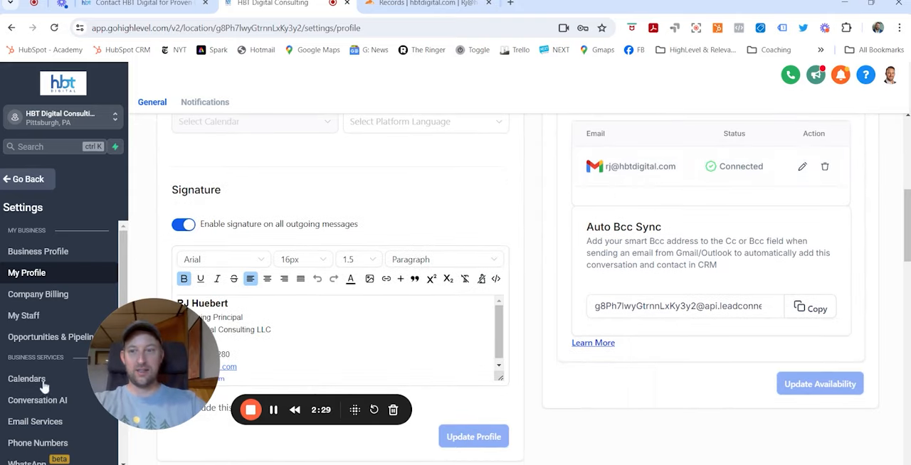
Open Email Services and view the form for adding an SMTP provider, closing it without saving
scroll(47, 385, "down", 3)
scroll(47, 385, "down", 1)
left_click(35, 302)
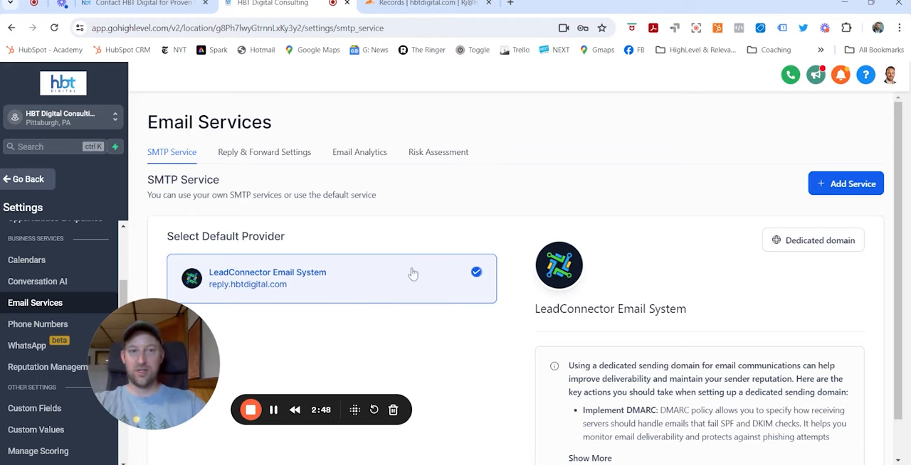
left_click(853, 186)
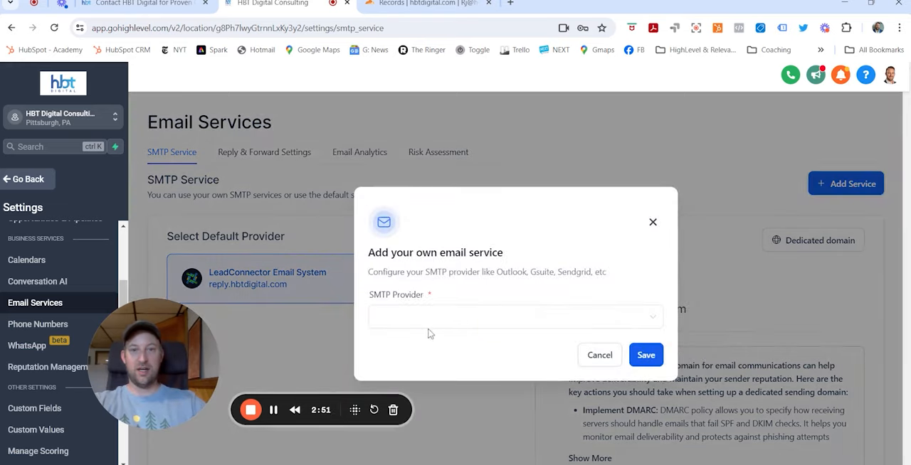
left_click(653, 222)
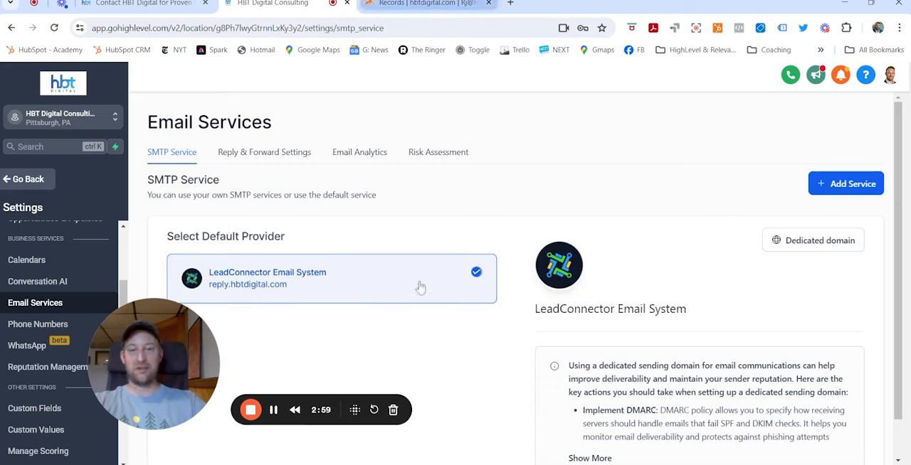
Switch to Cloudflare and review the DNS records of hbtdigital.com, including the _dmarc.reply TXT record
left_click(469, 7)
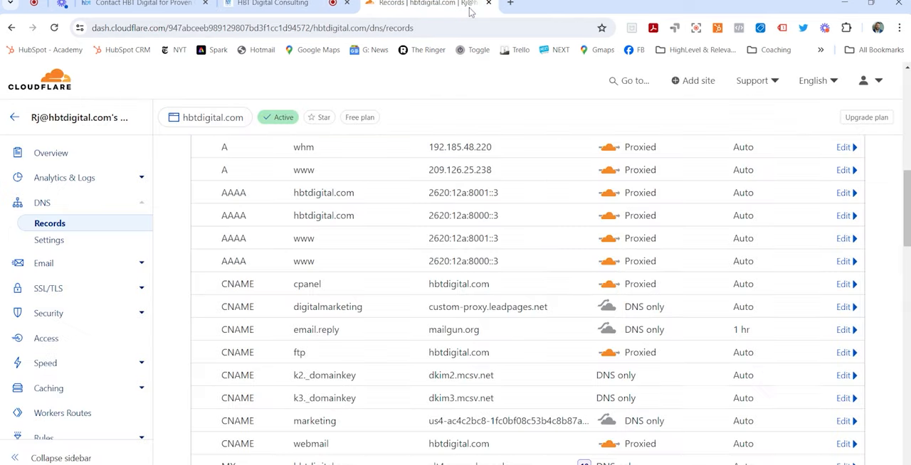
scroll(417, 322, "up", 4)
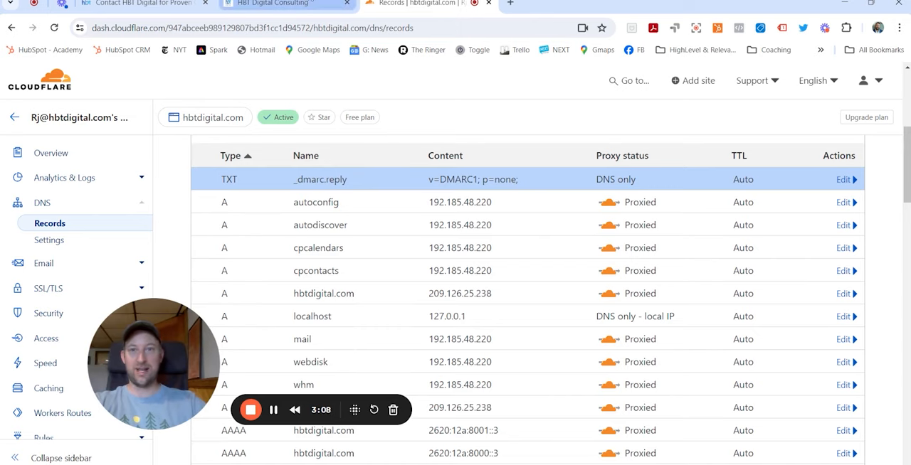
scroll(672, 193, "up", 2)
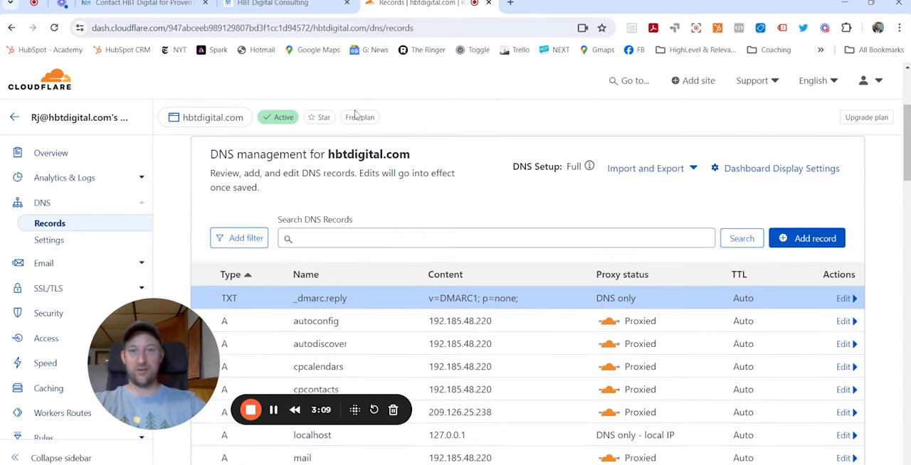
Return to HighLevel's Email Services and read the dedicated sending domain guidance for the LeadConnector Email System
left_click(293, 4)
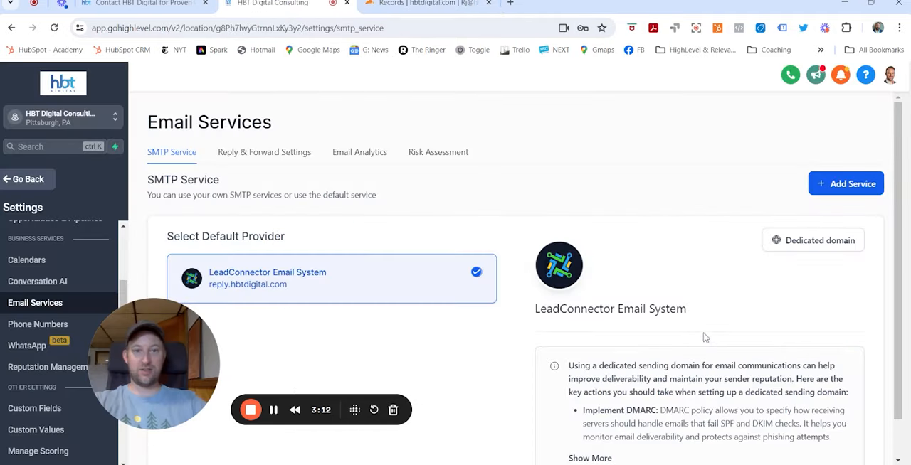
scroll(606, 258, "down", 1)
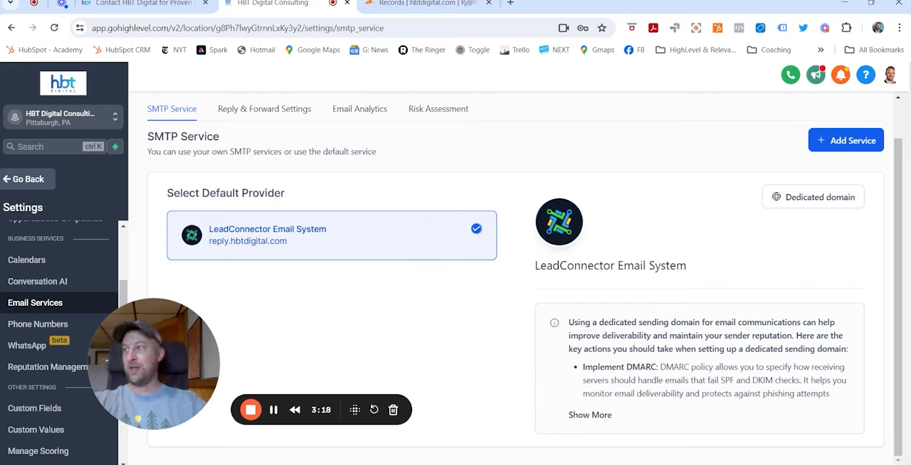
Leave the sub-account settings and open the list of forms under Sites
scroll(58, 264, "up", 3)
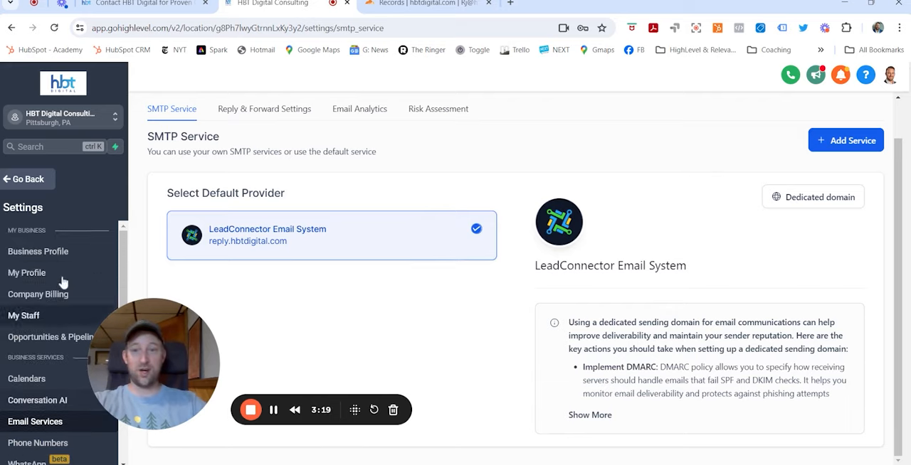
left_click(29, 181)
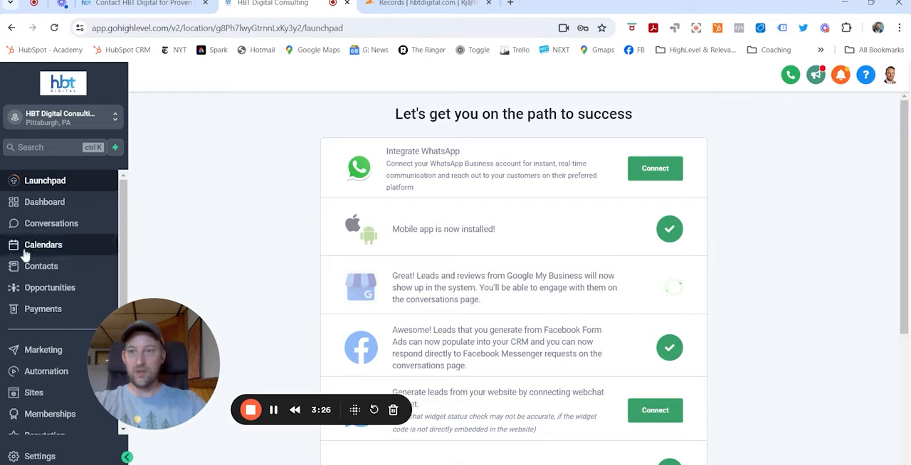
left_click(27, 349)
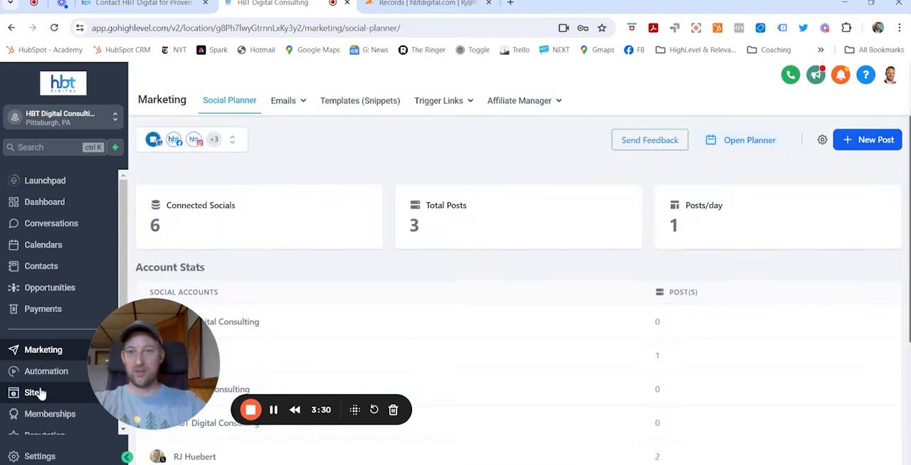
left_click(35, 393)
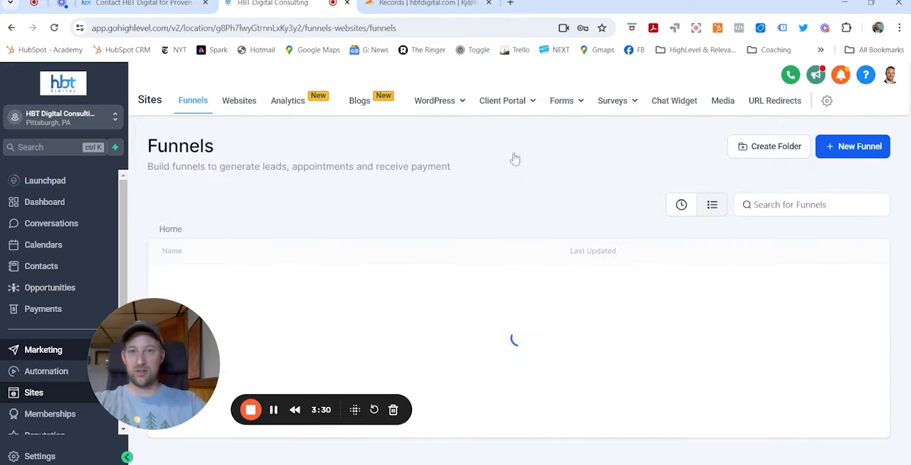
left_click(575, 104)
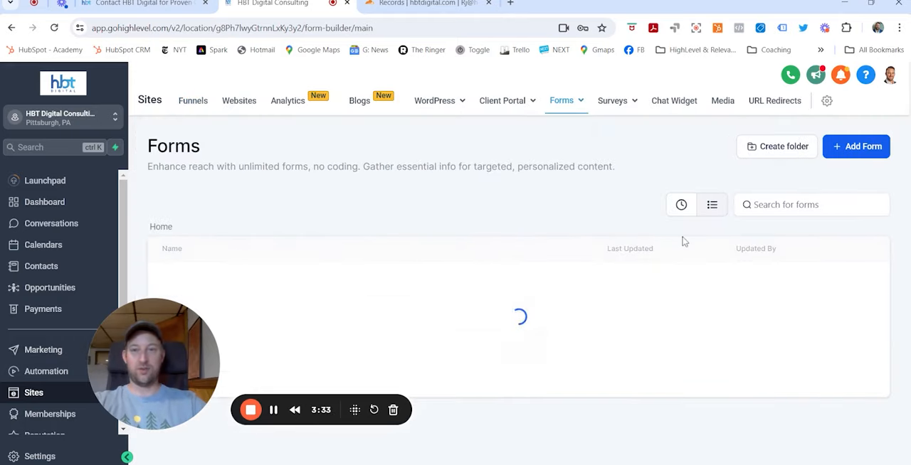
left_click_drag(175, 358, 112, 398)
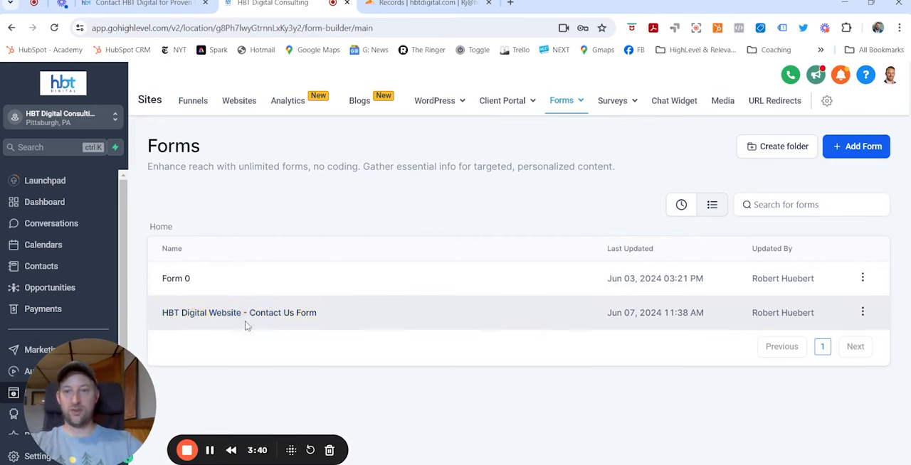
Switch to the hbtdigital.com contact page and review the embedded contact form, including its terms and text message consent checkbox
left_click(138, 4)
scroll(630, 263, "up", 10)
scroll(557, 228, "down", 10)
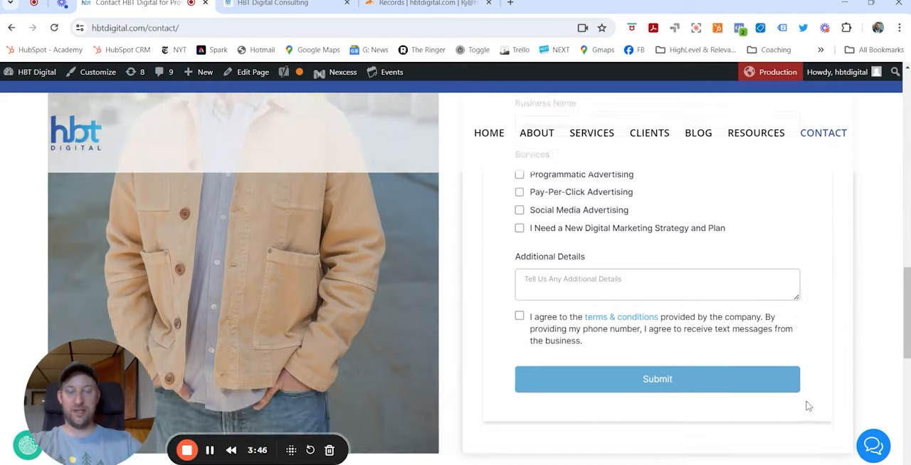
scroll(840, 277, "up", 3)
scroll(848, 238, "up", 2)
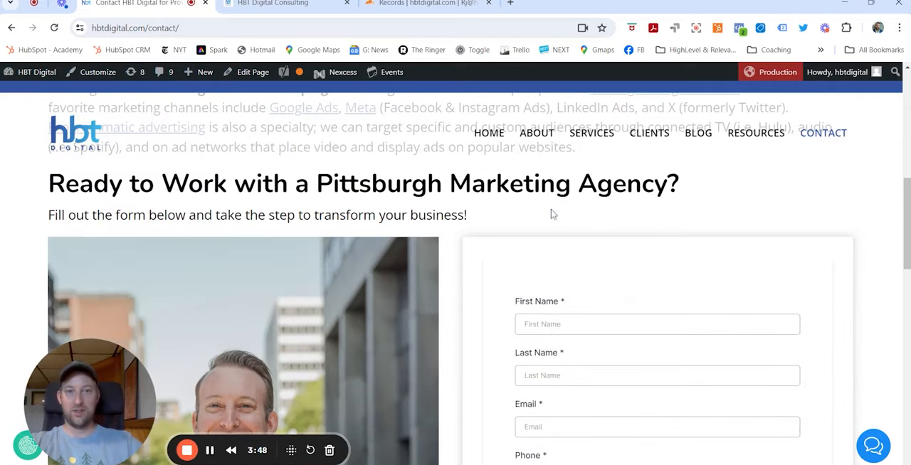
scroll(473, 244, "down", 2)
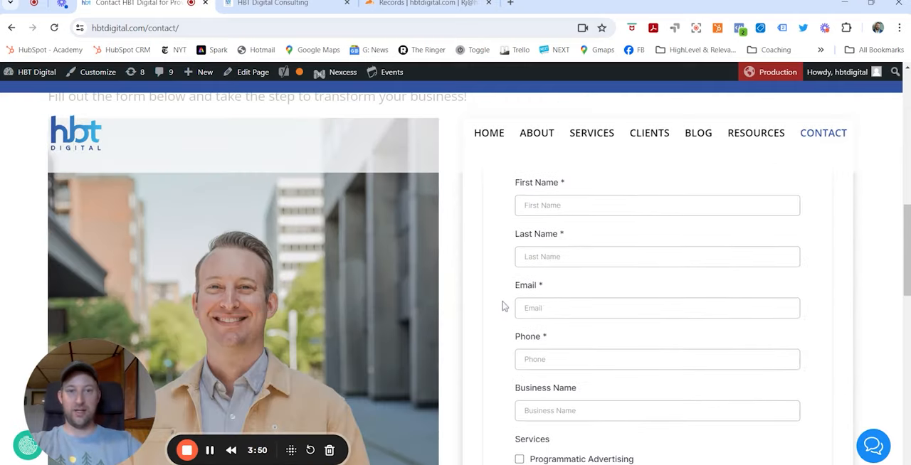
Return to HighLevel, open the HBT Digital Website - Contact Us Form, and view its fields and integration options without changing them
left_click(273, 4)
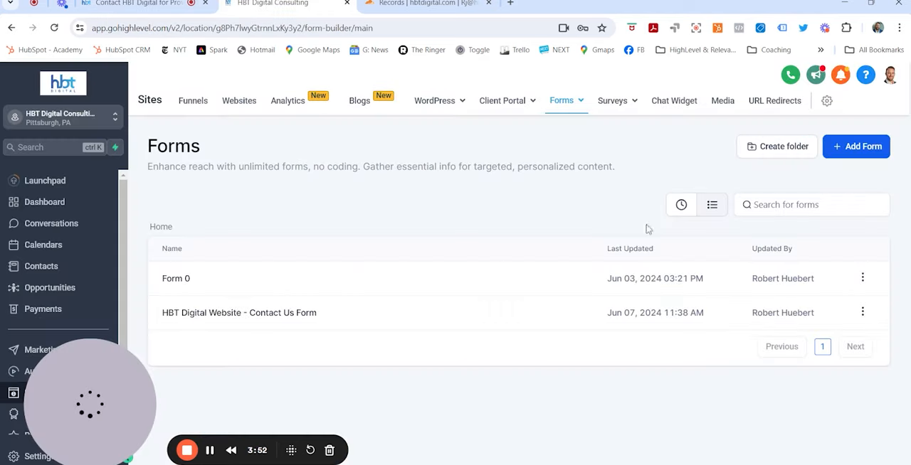
left_click(304, 316)
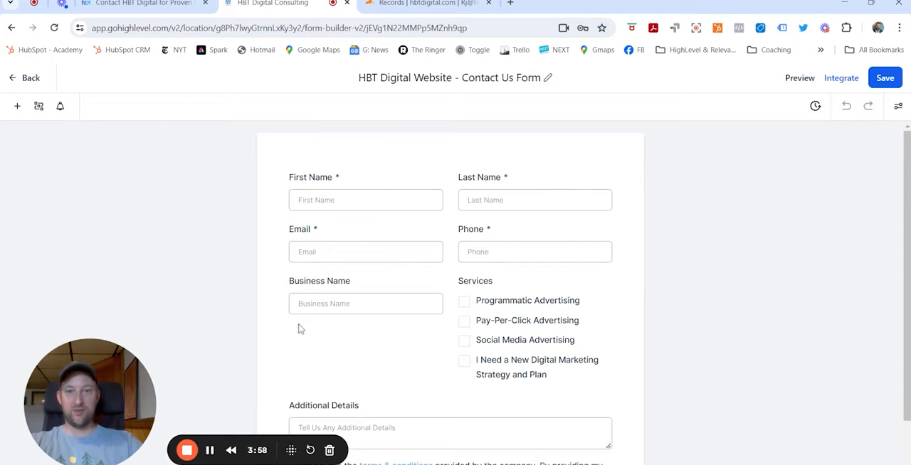
scroll(306, 324, "down", 2)
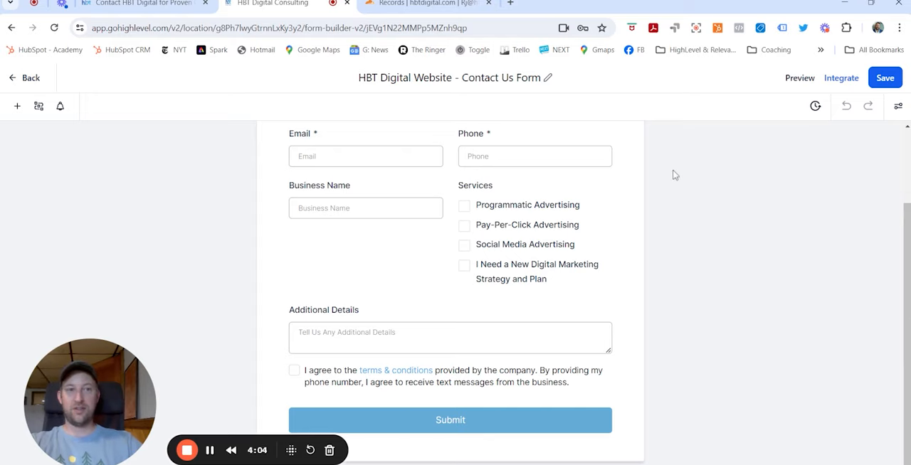
scroll(612, 254, "up", 2)
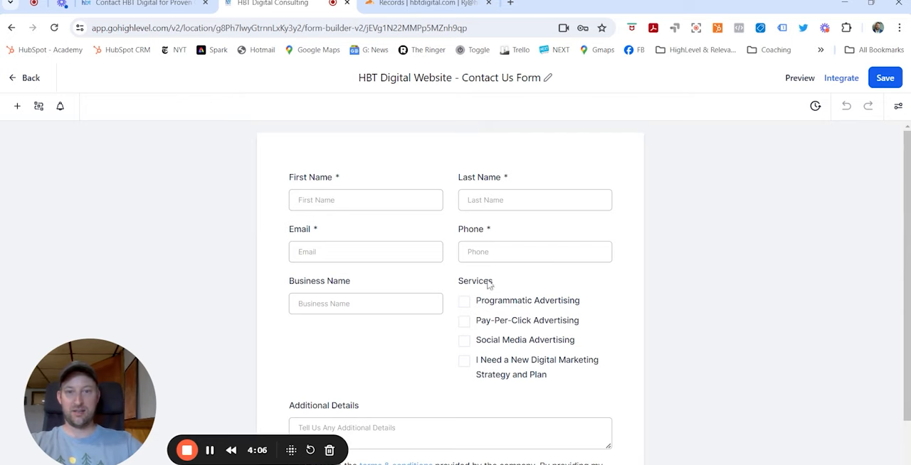
left_click(840, 80)
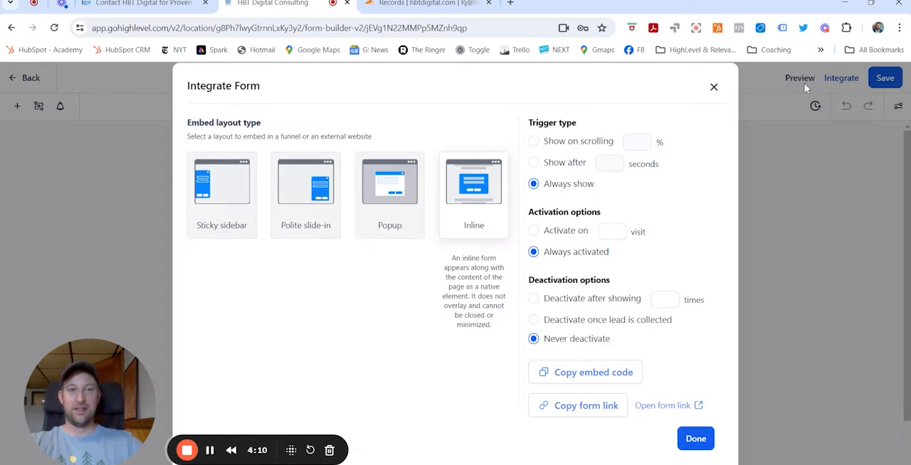
left_click(714, 87)
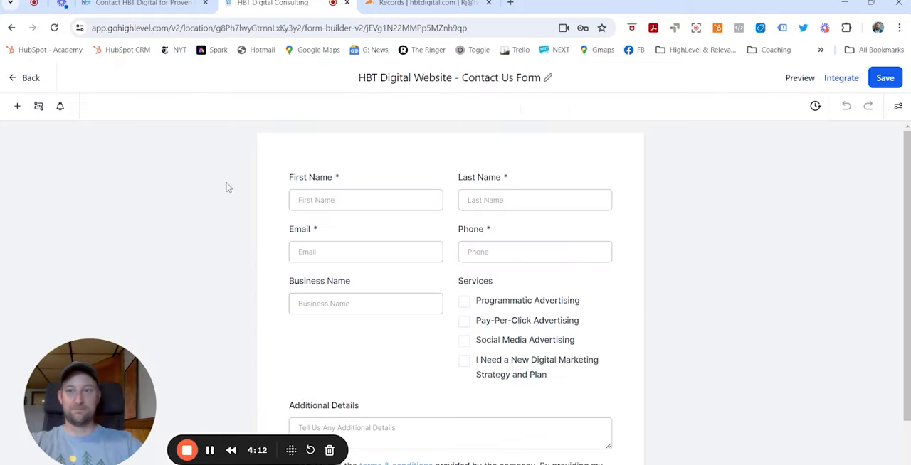
Browse the Quick Add form elements and the Additional Info custom fields for contacts without adding any to the form
scroll(604, 309, "down", 2)
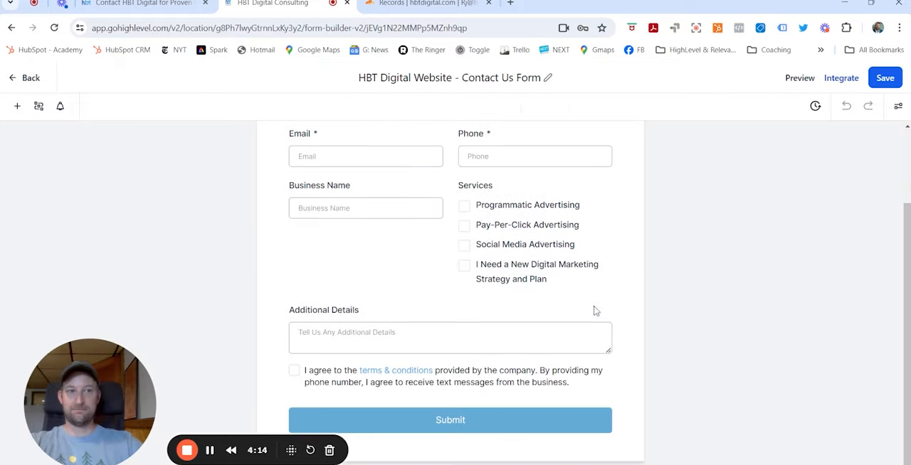
scroll(715, 264, "up", 1)
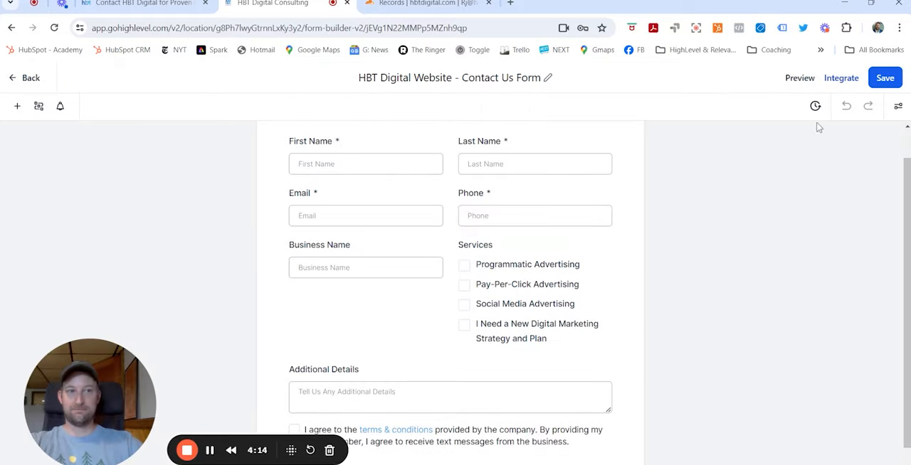
left_click(17, 107)
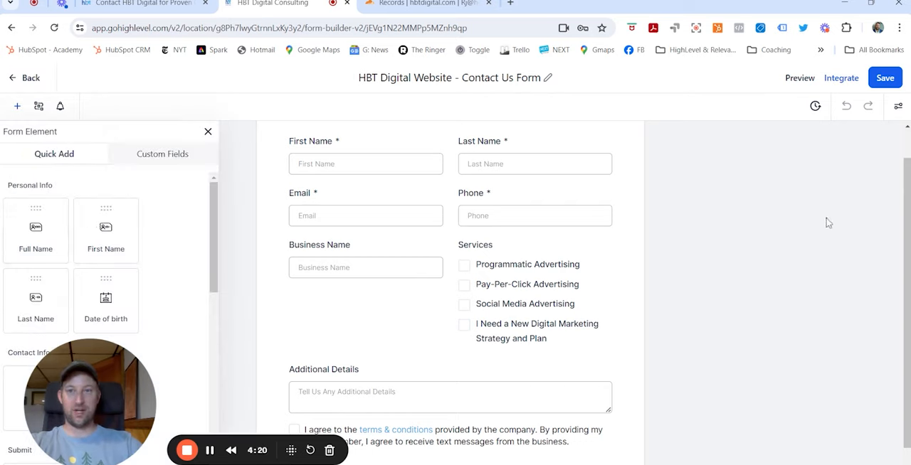
left_click(208, 132)
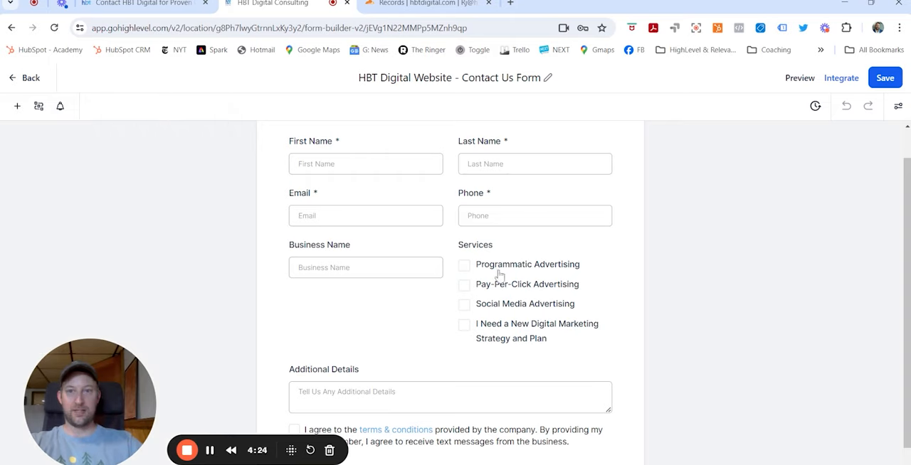
left_click(17, 106)
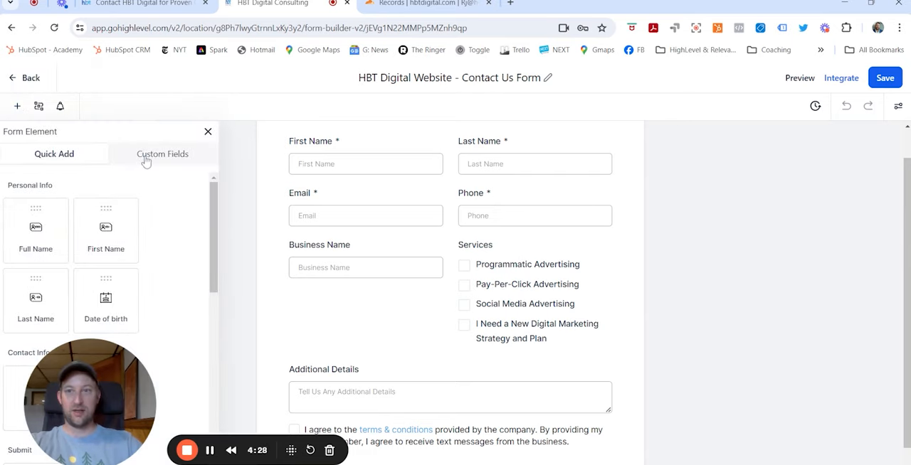
left_click(149, 161)
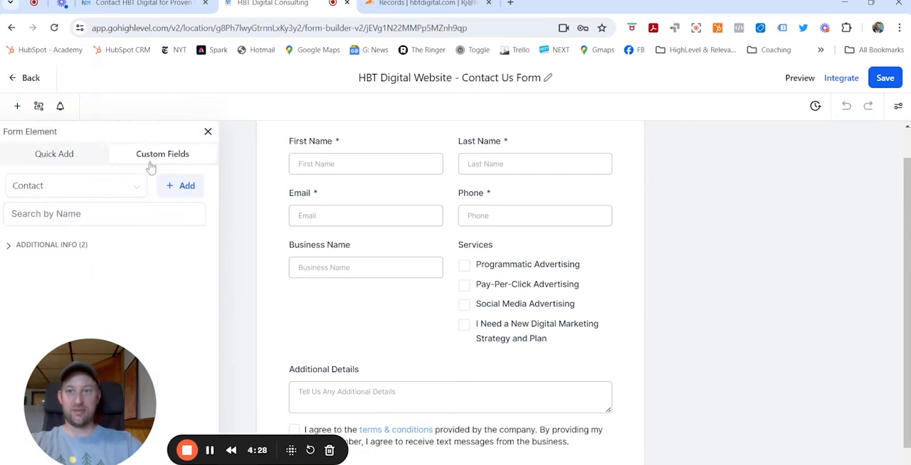
left_click(8, 246)
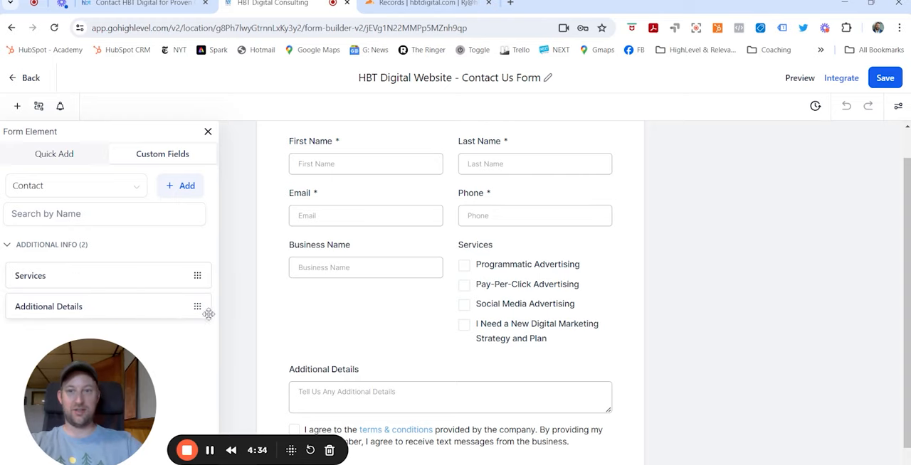
scroll(654, 309, "down", 1)
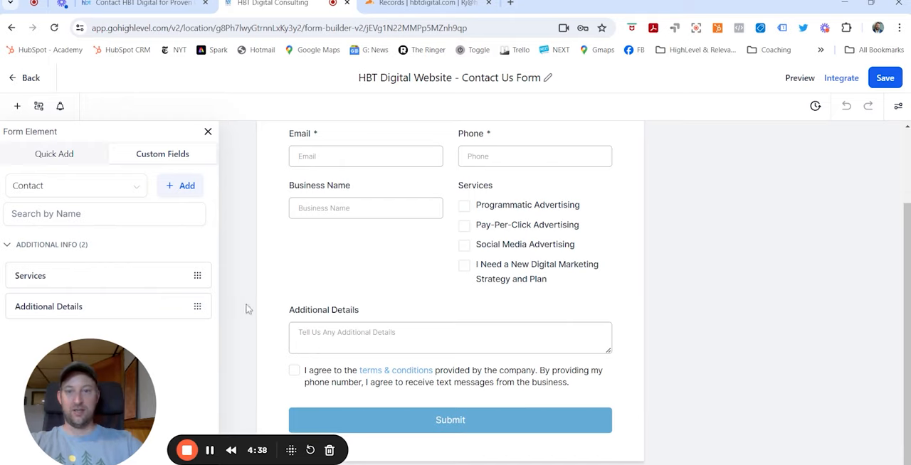
left_click(207, 133)
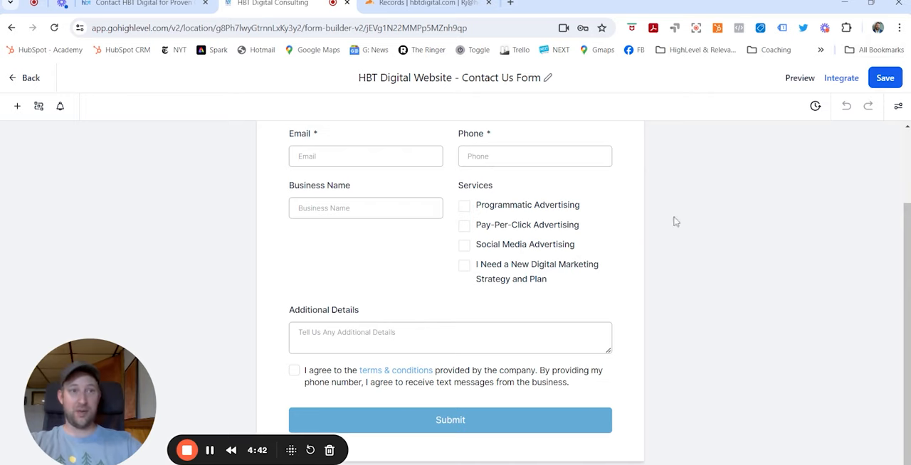
View the form's embed options again, compare with the form on the hbtdigital.com contact page, and close the integration options
left_click(841, 78)
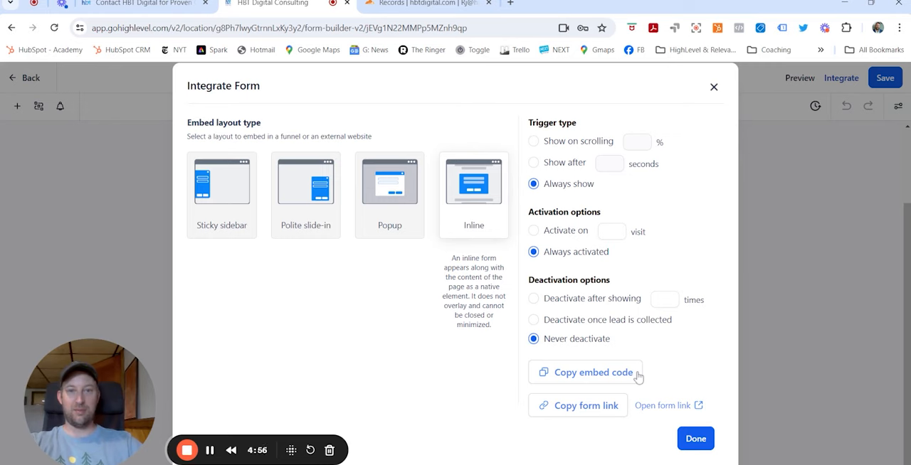
left_click(157, 8)
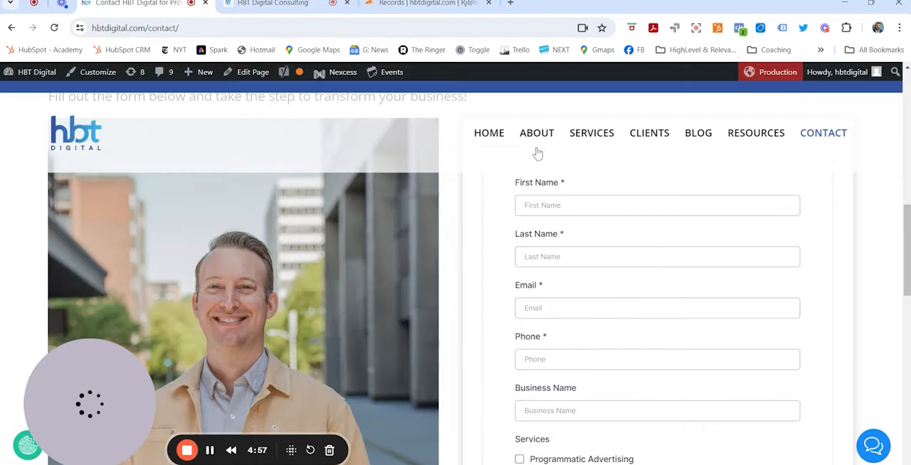
scroll(641, 320, "down", 3)
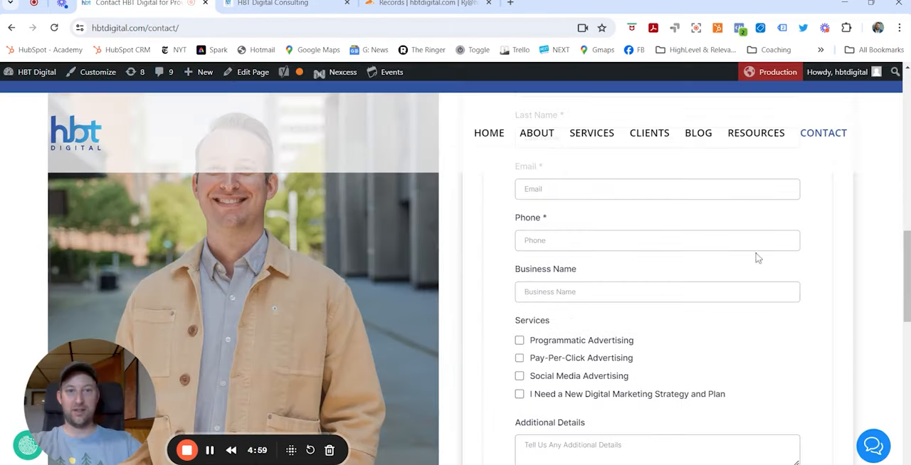
scroll(756, 256, "up", 5)
scroll(585, 280, "down", 5)
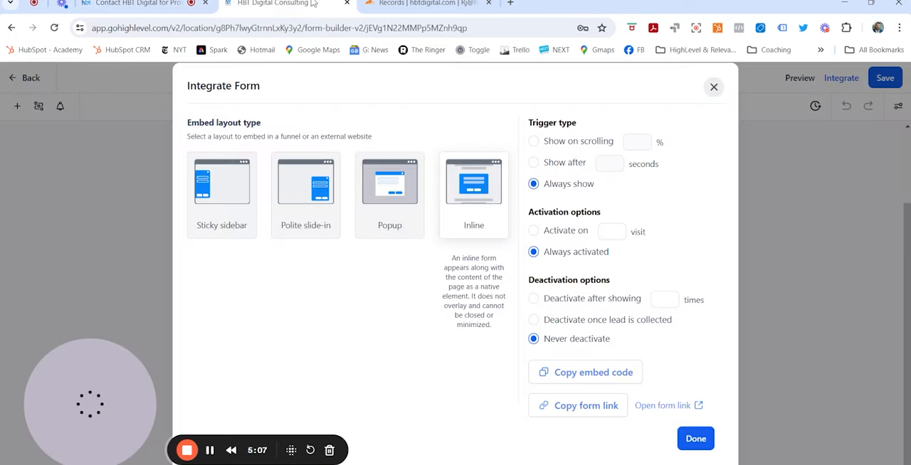
left_click(281, 3)
left_click(698, 439)
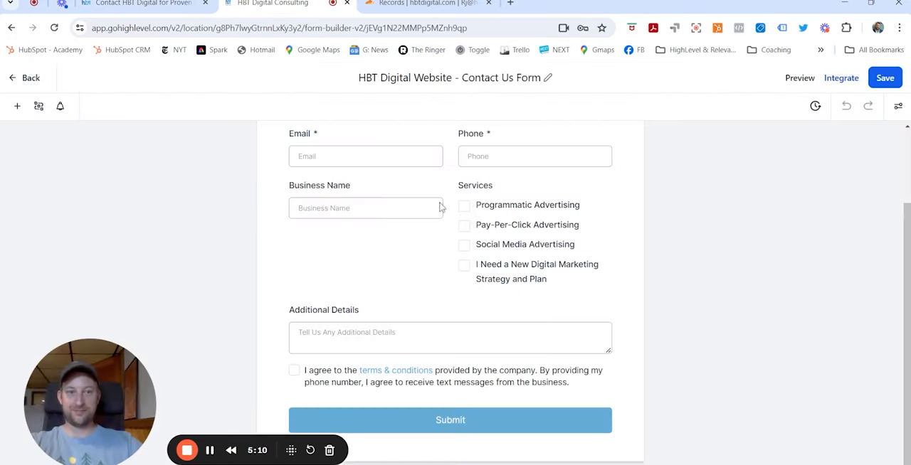
Leave the form builder and open the HBT Digital - Form Submitted Contact Page workflow from the automation workflow list
left_click(17, 78)
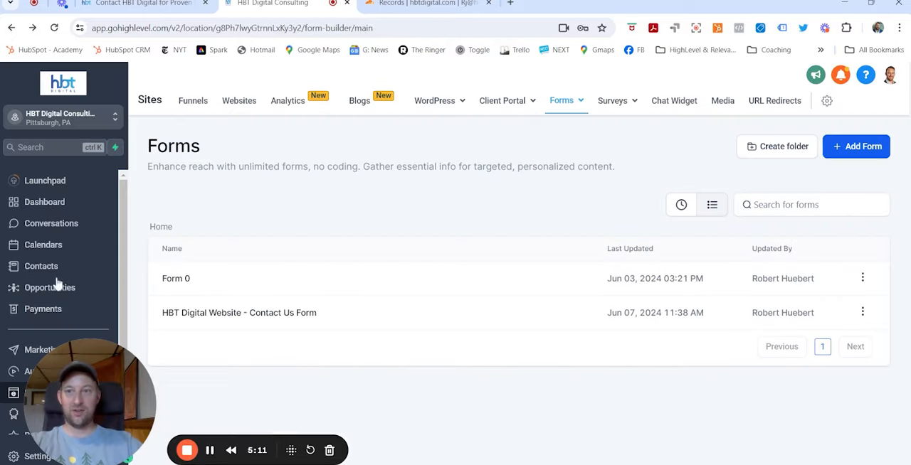
left_click(46, 317)
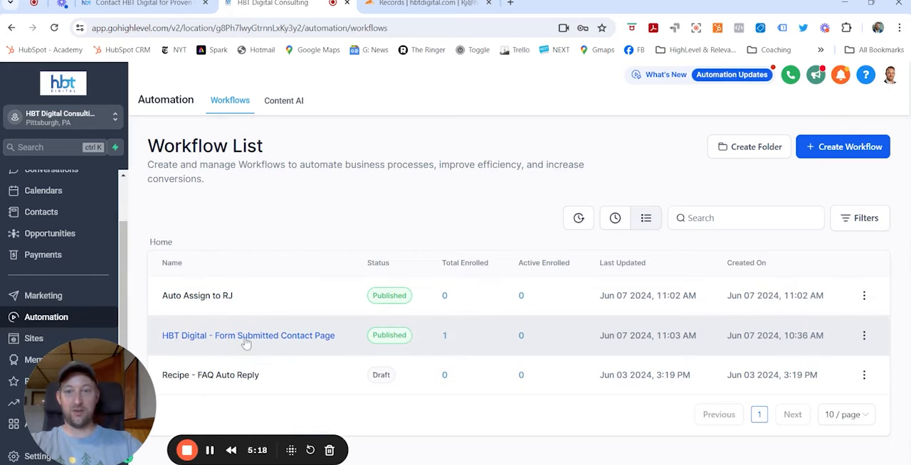
left_click(303, 345)
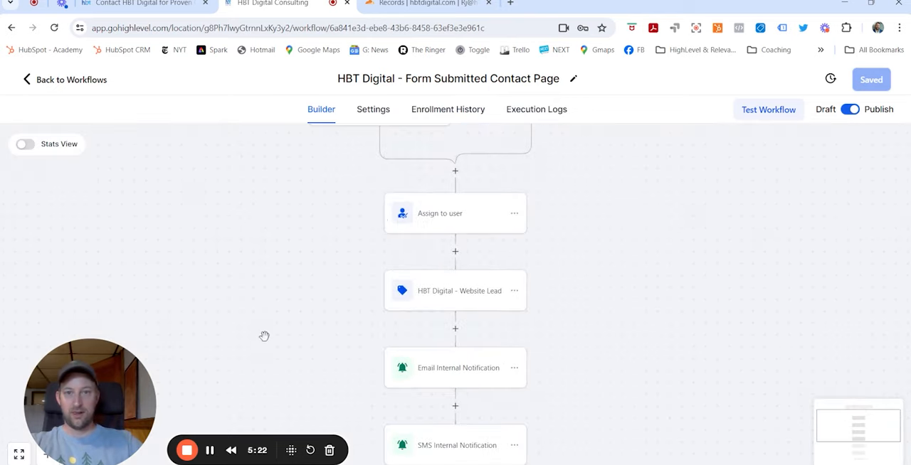
Inspect the HBT Digital Contact Page Form Submitted trigger and its form filter, closing it without saving
scroll(565, 230, "up", 3)
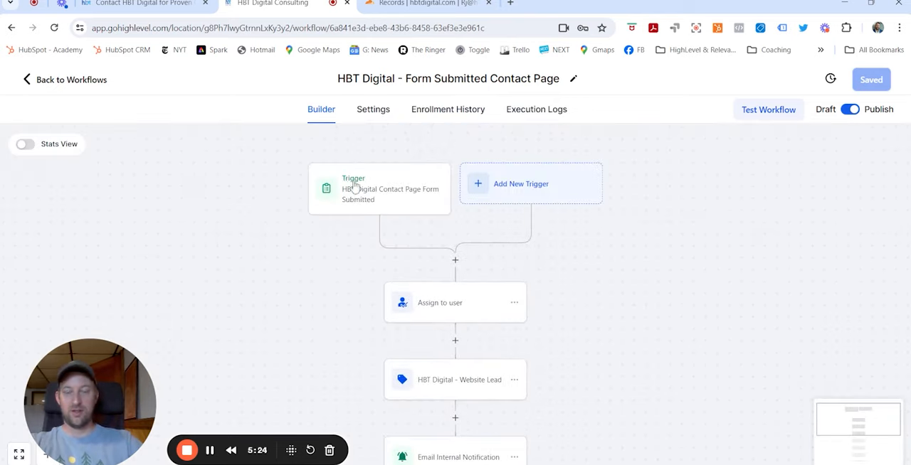
left_click(380, 197)
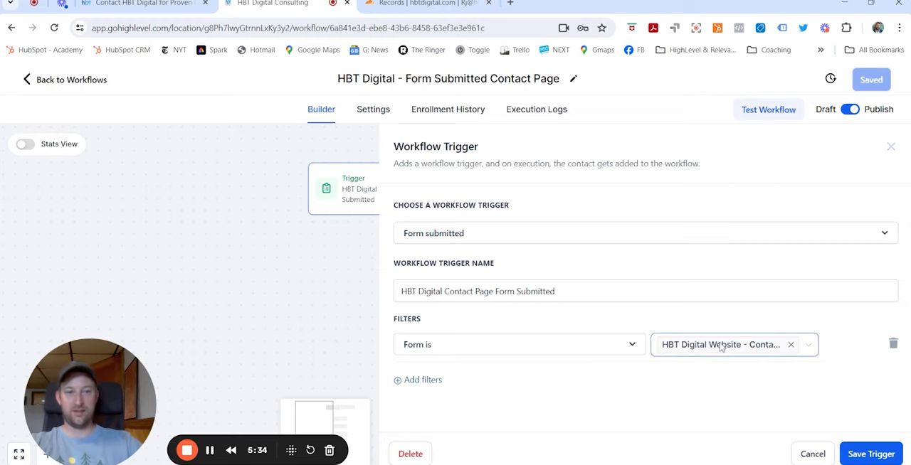
left_click(819, 461)
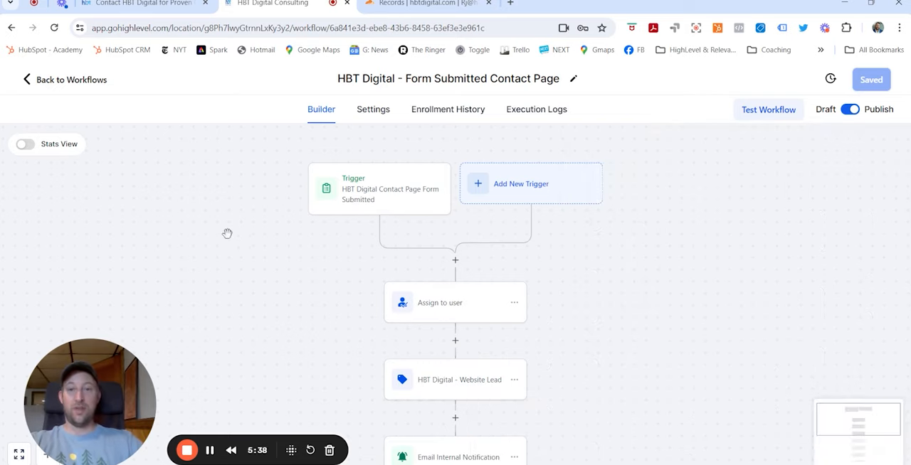
Inspect the workflow's Assign to user action and the HBT Digital - Website Lead contact tag action, closing each without saving
scroll(467, 226, "down", 1)
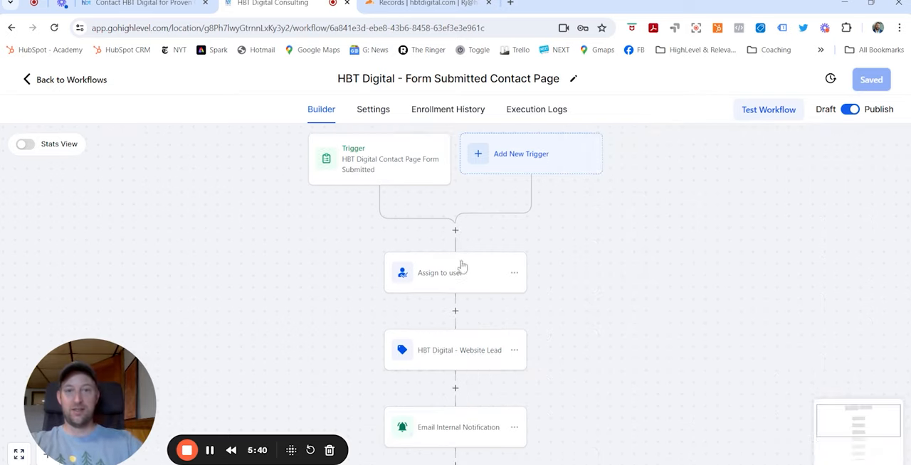
left_click(446, 281)
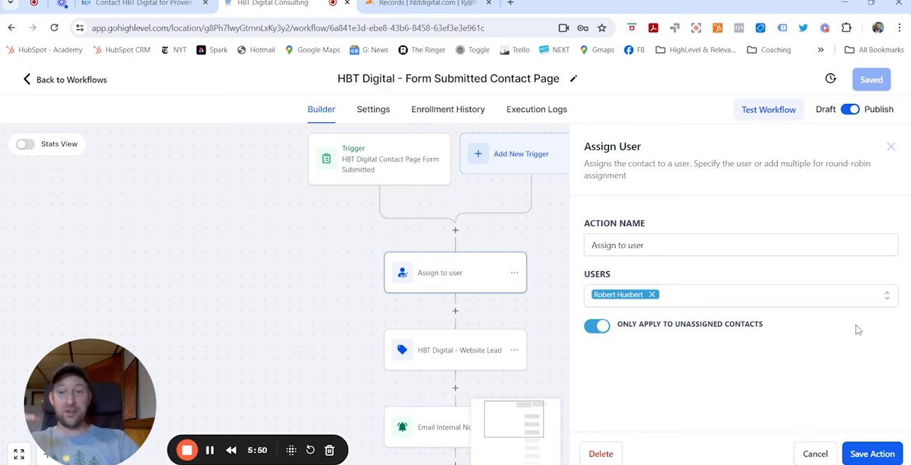
left_click(814, 456)
scroll(534, 327, "down", 1)
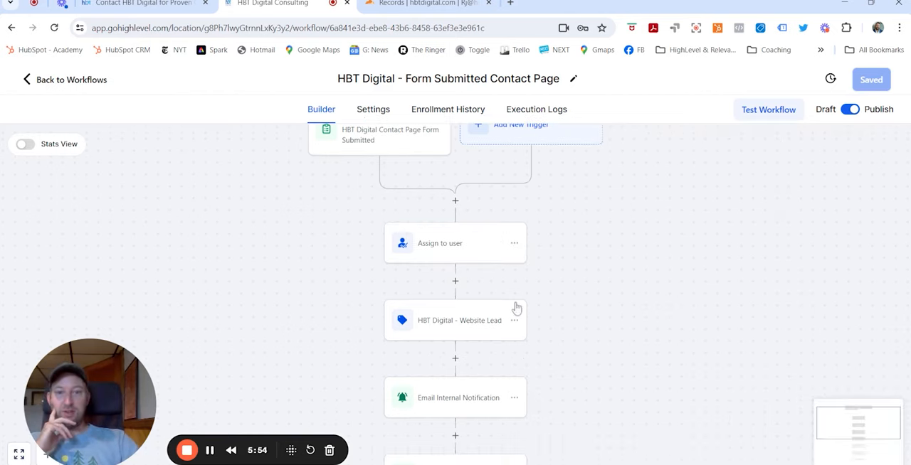
left_click(478, 330)
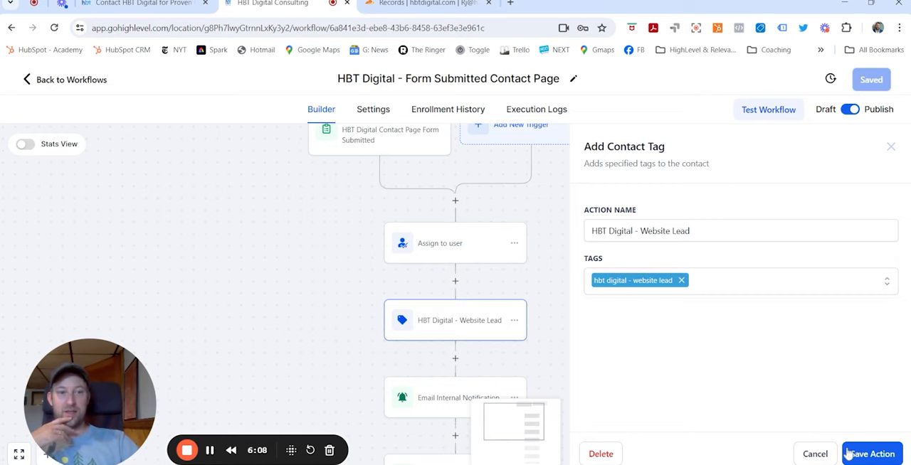
left_click(815, 455)
Review the Email Internal Notification action's sender, recipient type, subject and message with its contact merge fields, and close it without saving
scroll(703, 335, "down", 2)
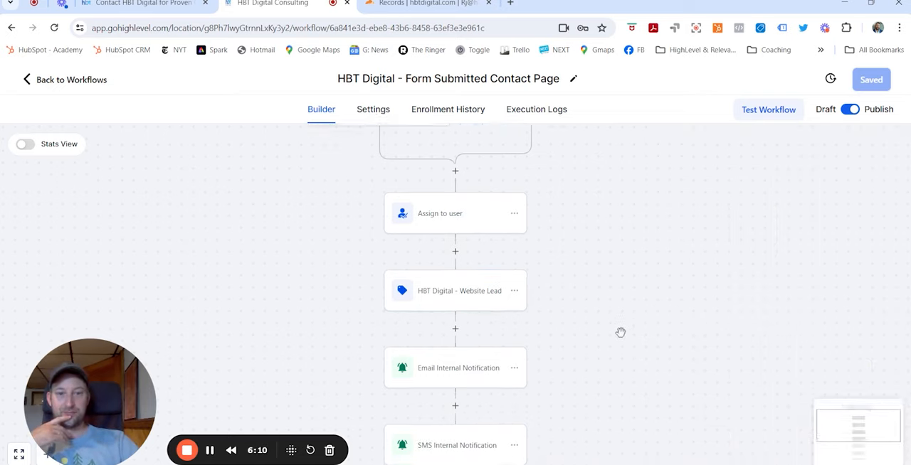
scroll(484, 342, "down", 1)
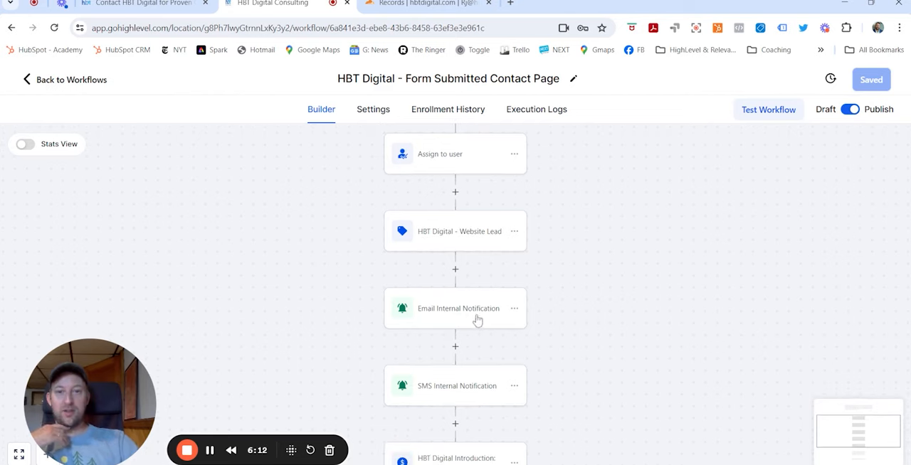
left_click(473, 316)
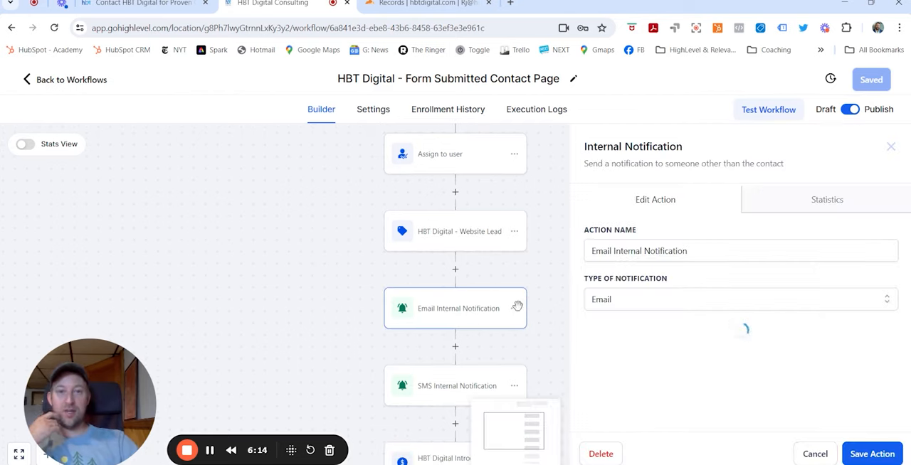
scroll(687, 232, "down", 2)
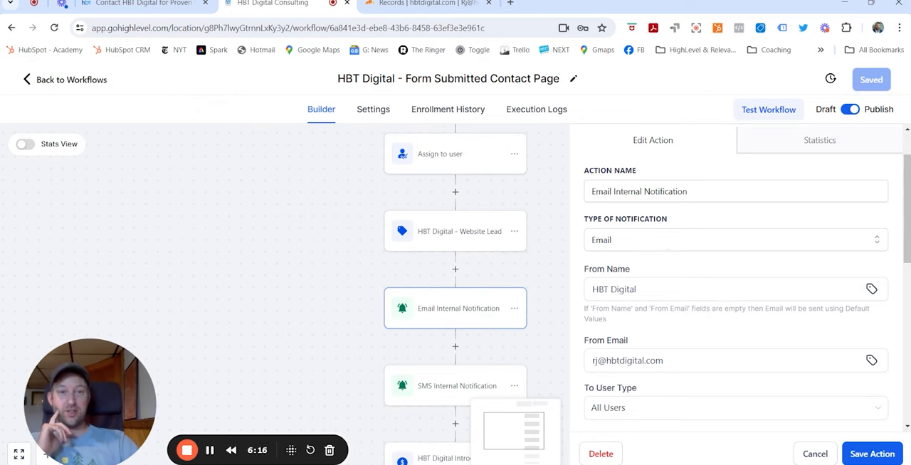
scroll(591, 335, "down", 4)
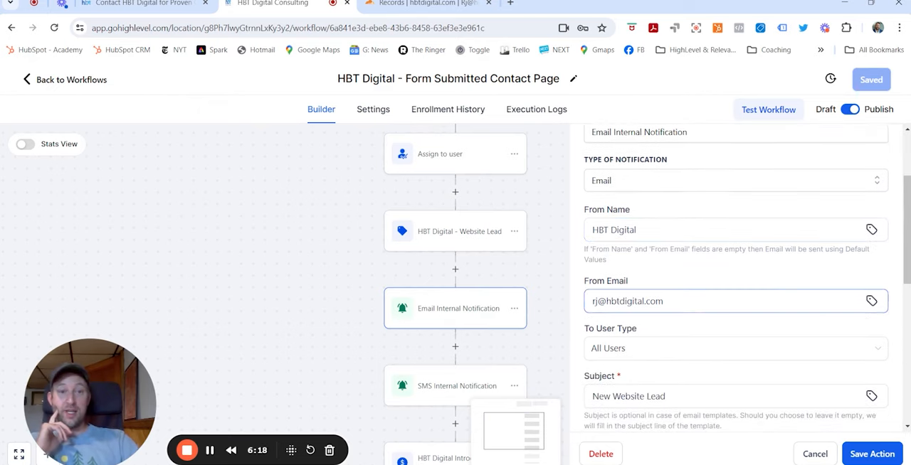
scroll(694, 313, "down", 3)
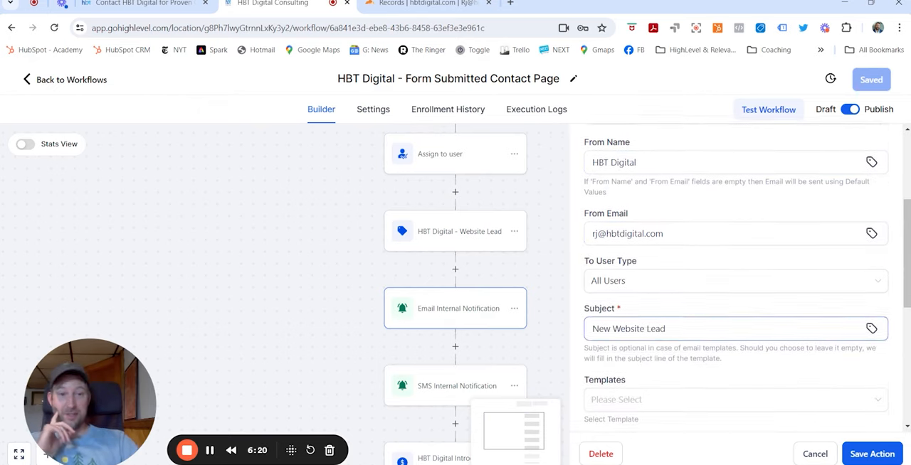
scroll(698, 319, "down", 4)
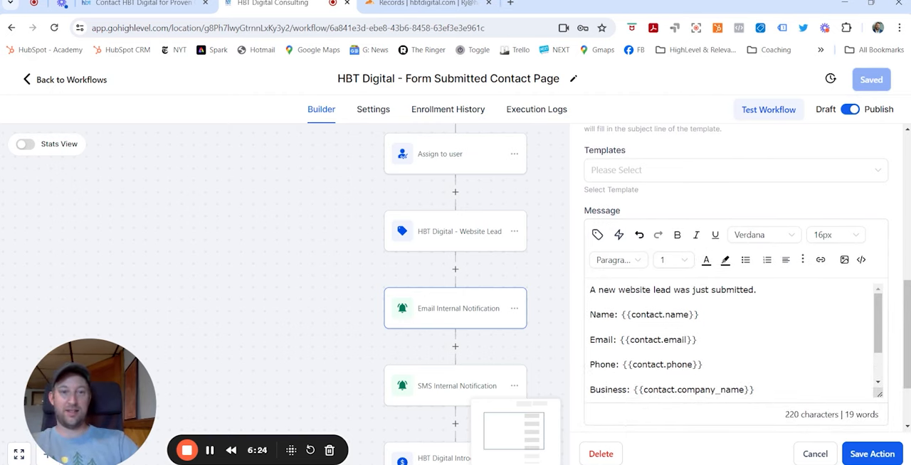
scroll(733, 338, "down", 2)
scroll(733, 338, "up", 2)
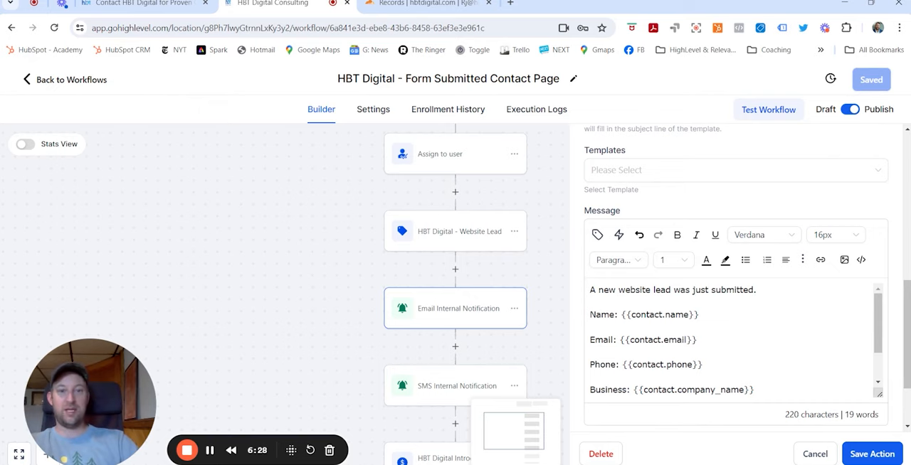
scroll(733, 334, "down", 4)
scroll(758, 388, "down", 1)
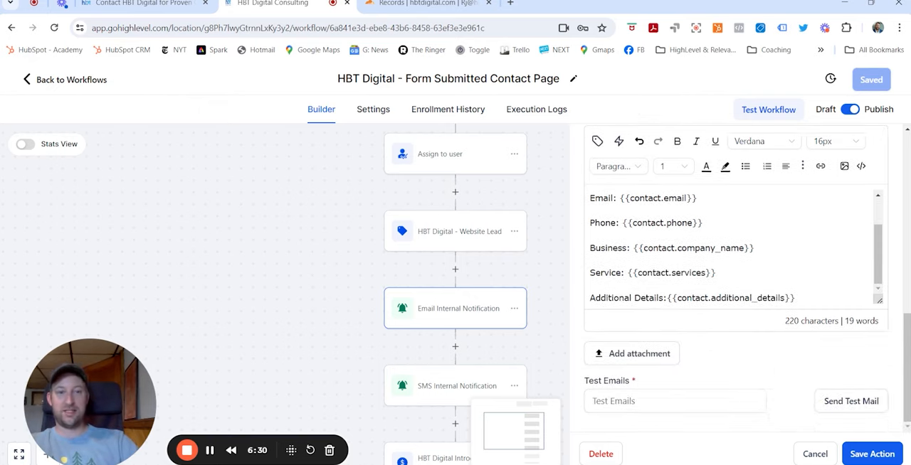
left_click(809, 456)
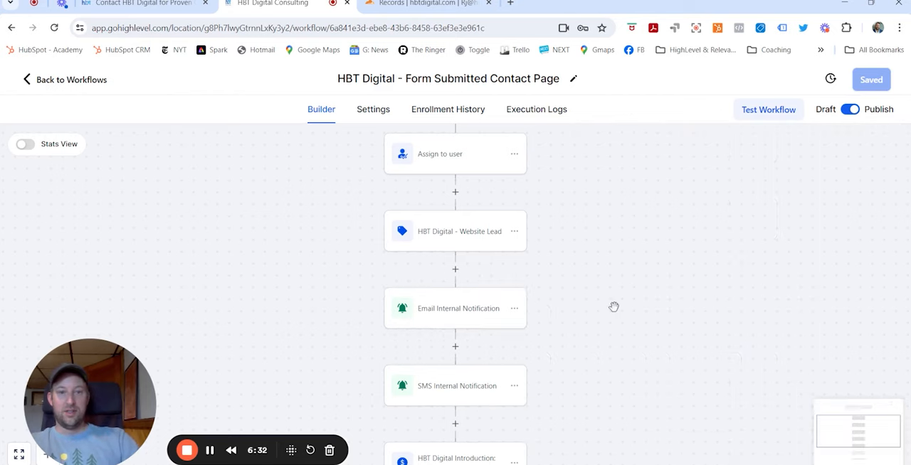
Review the SMS Internal Notification action, including its recipient user type options and message, and close it without saving
scroll(598, 320, "down", 1)
left_click(448, 365)
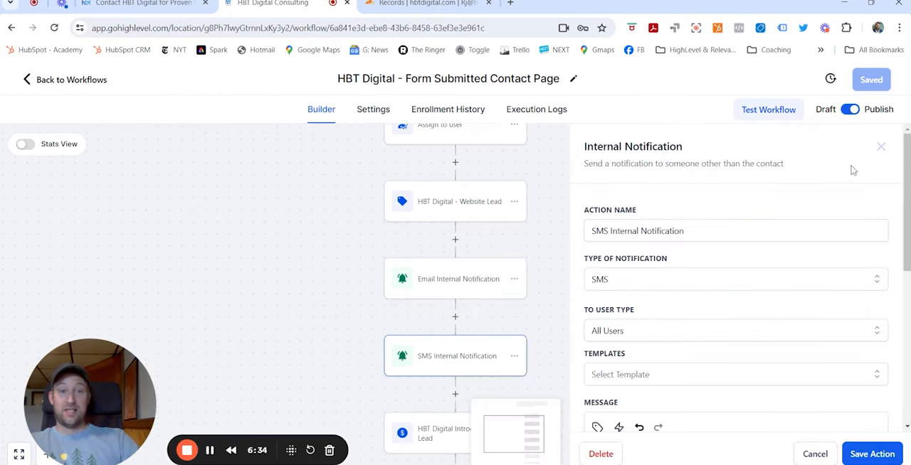
scroll(756, 219, "down", 2)
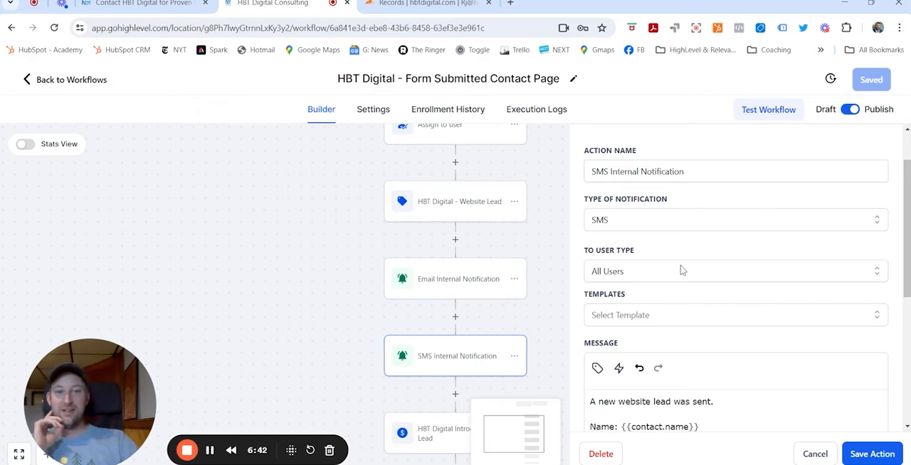
scroll(683, 261, "down", 4)
scroll(677, 238, "up", 4)
left_click(620, 276)
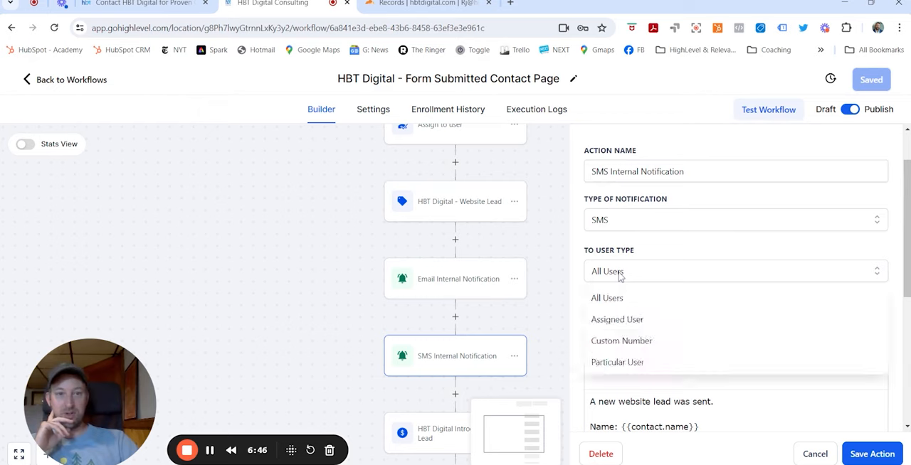
left_click(621, 278)
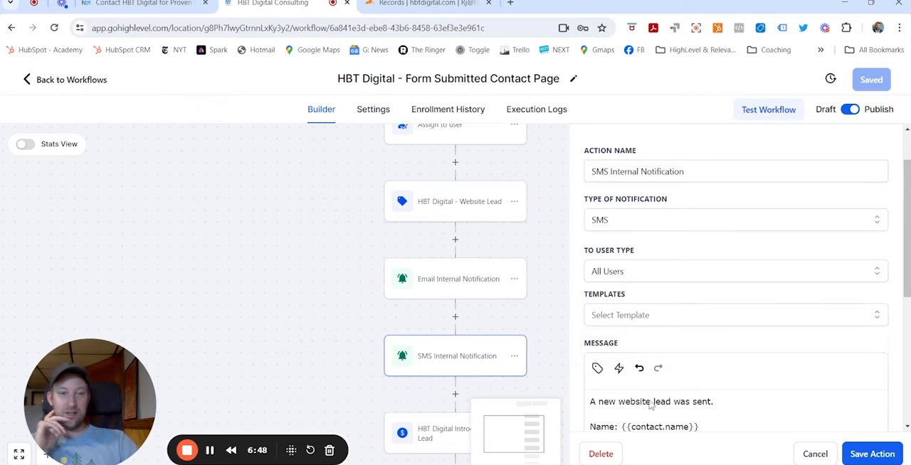
scroll(662, 392, "down", 3)
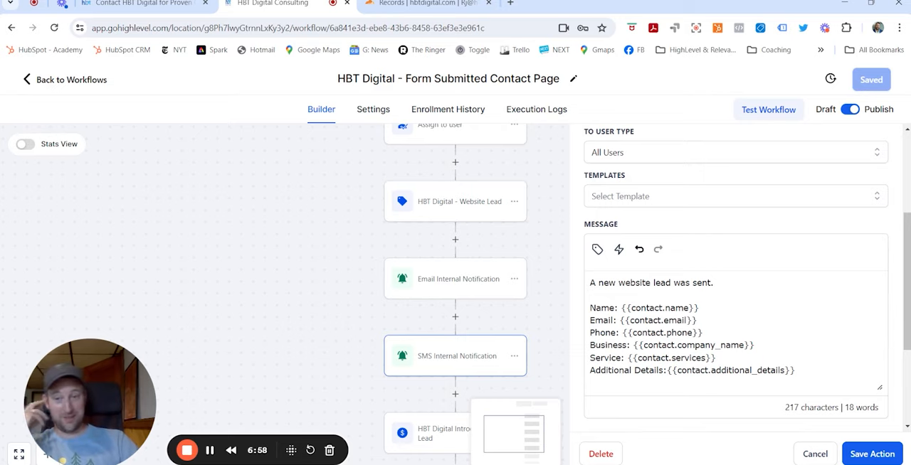
left_click(815, 456)
Examine the HBT Digital Introduction: Lead opportunity action's pipeline, stage, name, source, lead value and status settings, closing it without saving
scroll(641, 306, "down", 1)
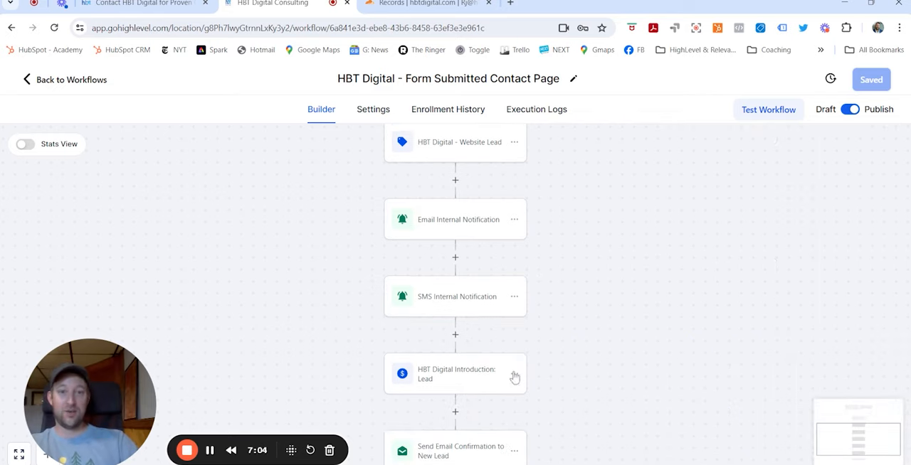
scroll(588, 324, "down", 2)
left_click(469, 318)
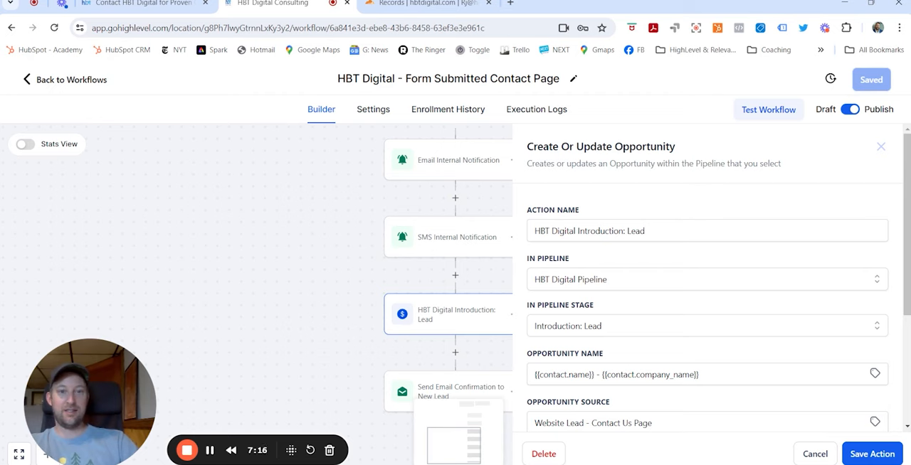
scroll(610, 239, "down", 1)
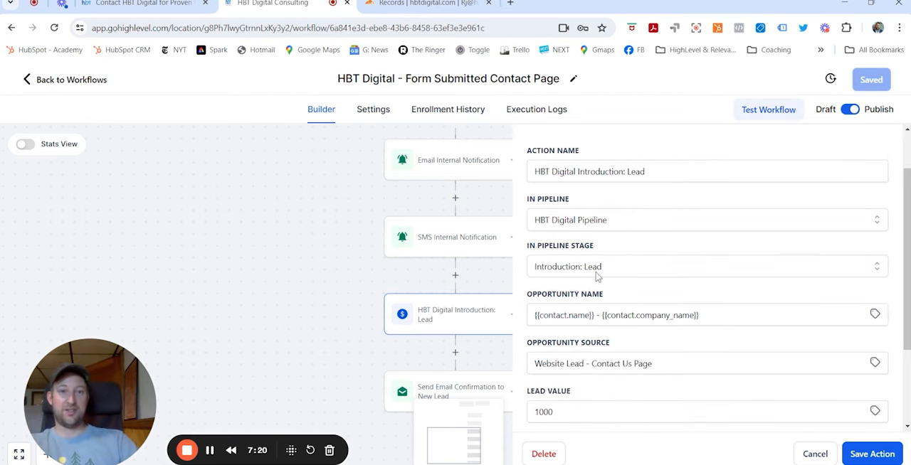
scroll(602, 273, "down", 1)
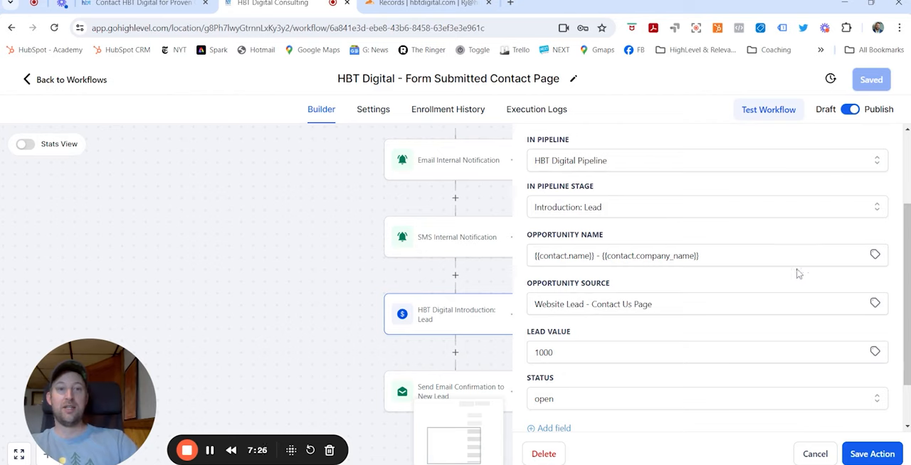
scroll(690, 235, "down", 1)
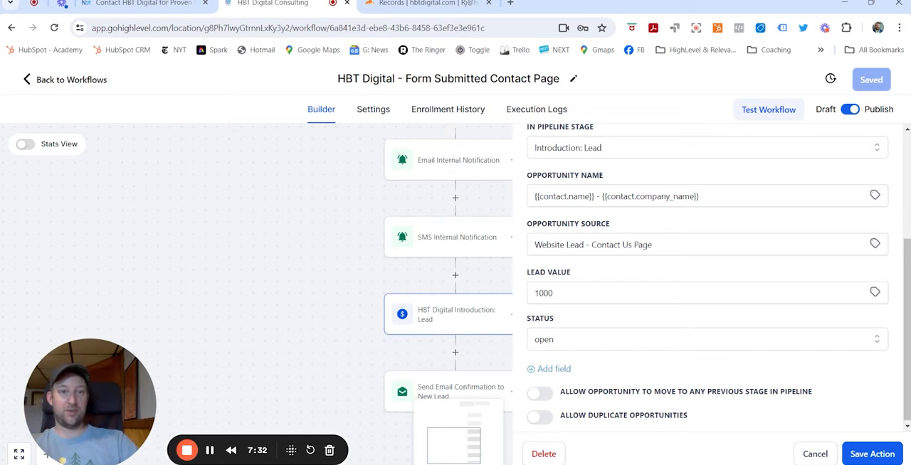
scroll(595, 306, "down", 1)
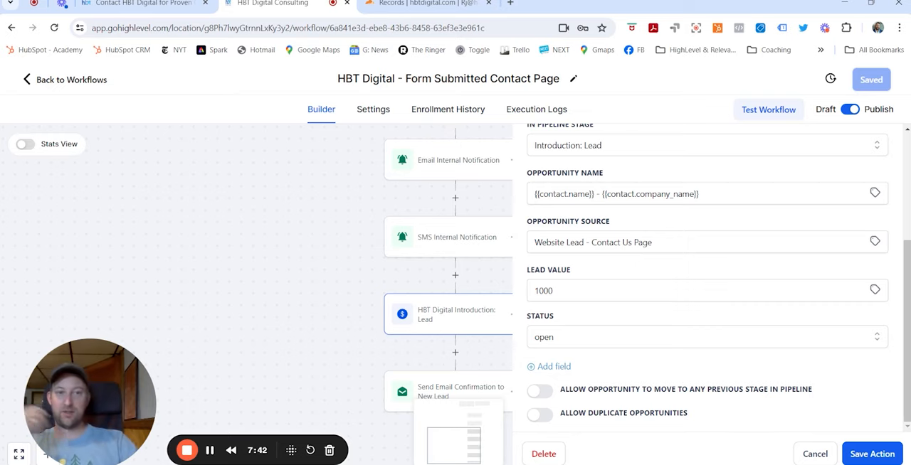
left_click(815, 456)
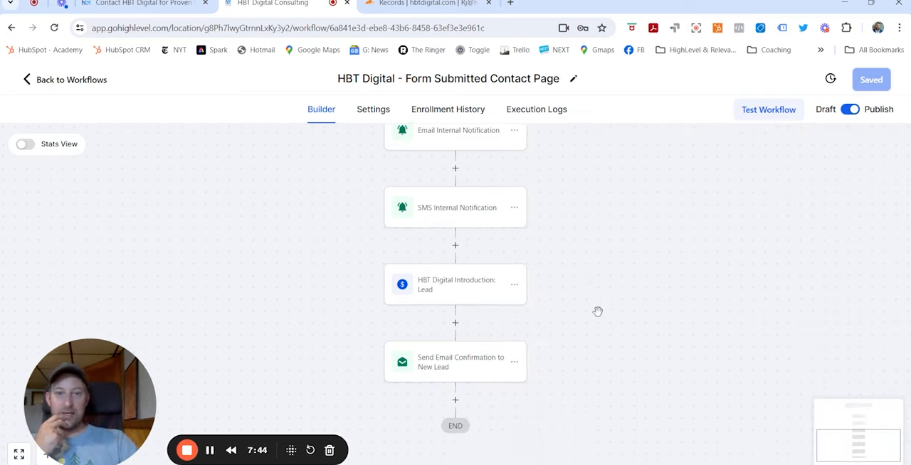
Review the Send Email Confirmation to New Lead action's sender, subject and message body through the email signature, and close it without saving
left_click(476, 371)
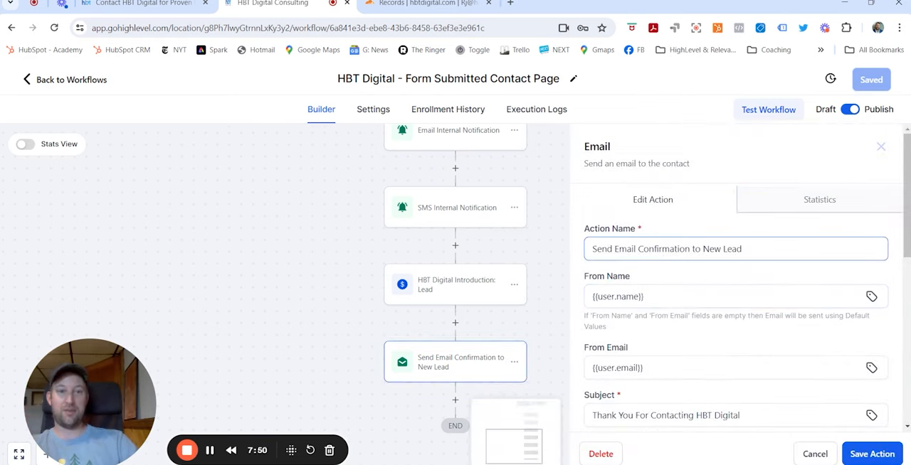
scroll(696, 224, "down", 1)
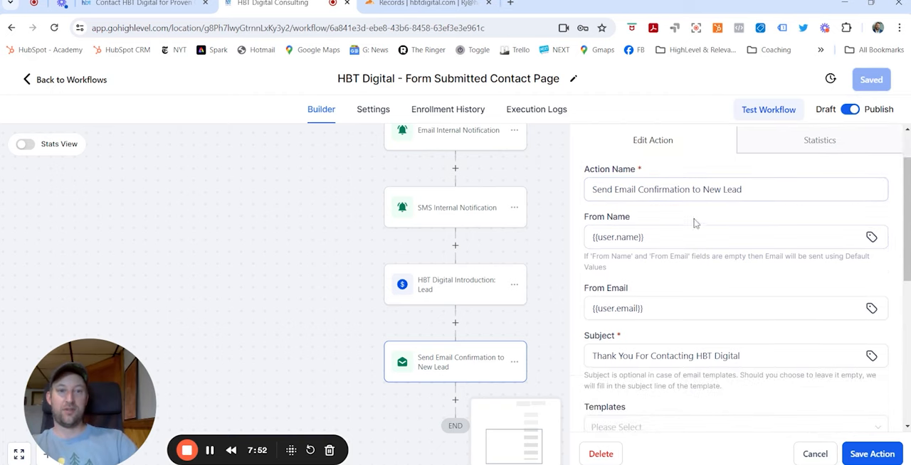
scroll(695, 224, "down", 2)
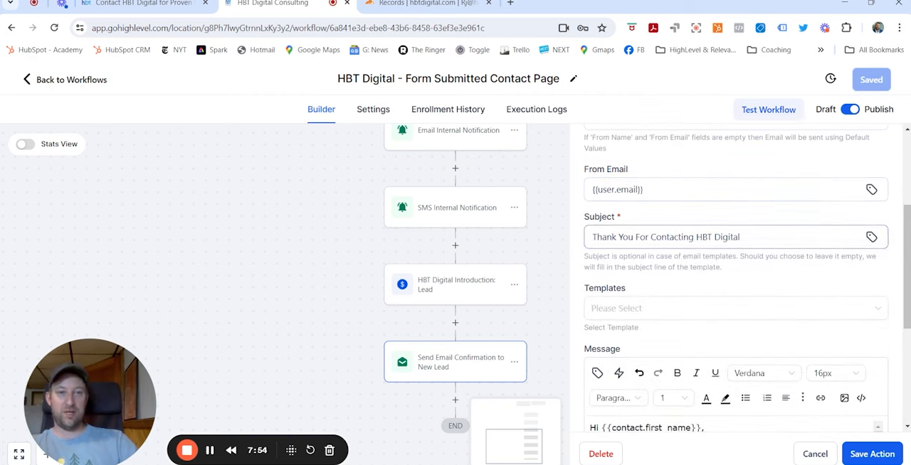
scroll(765, 230, "down", 3)
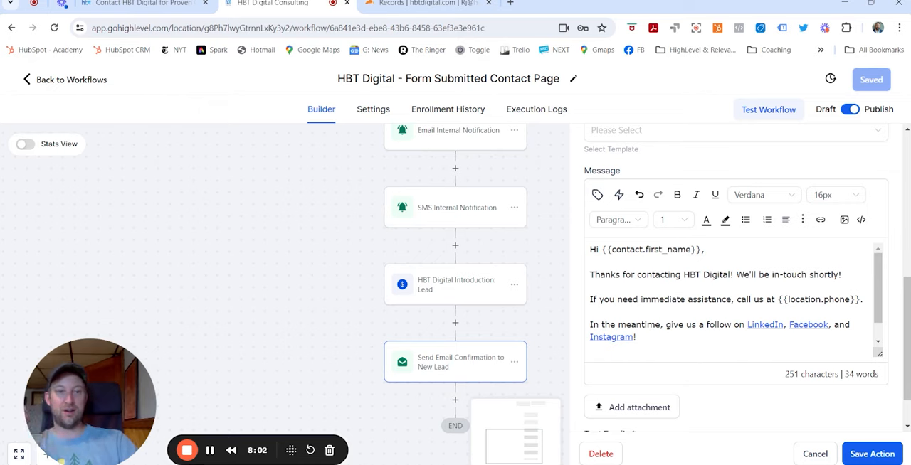
scroll(733, 300, "down", 1)
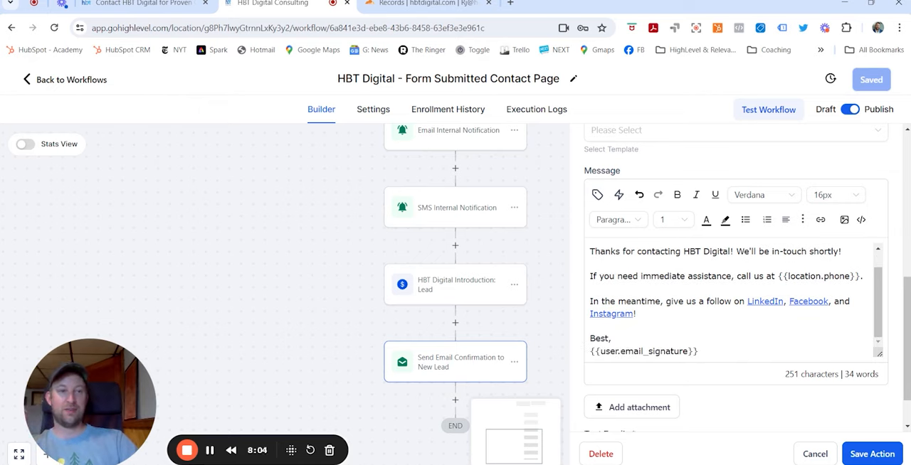
scroll(786, 362, "down", 1)
scroll(695, 309, "up", 5)
scroll(733, 335, "down", 3)
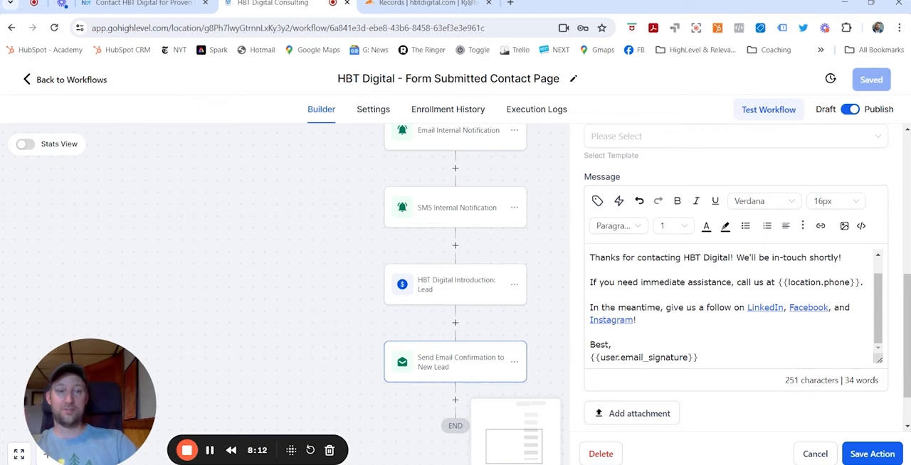
scroll(733, 306, "up", 1)
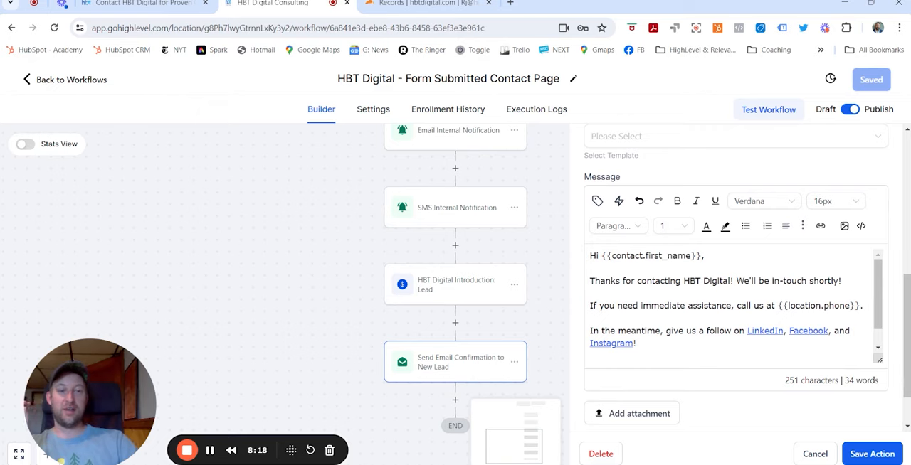
scroll(733, 306, "down", 1)
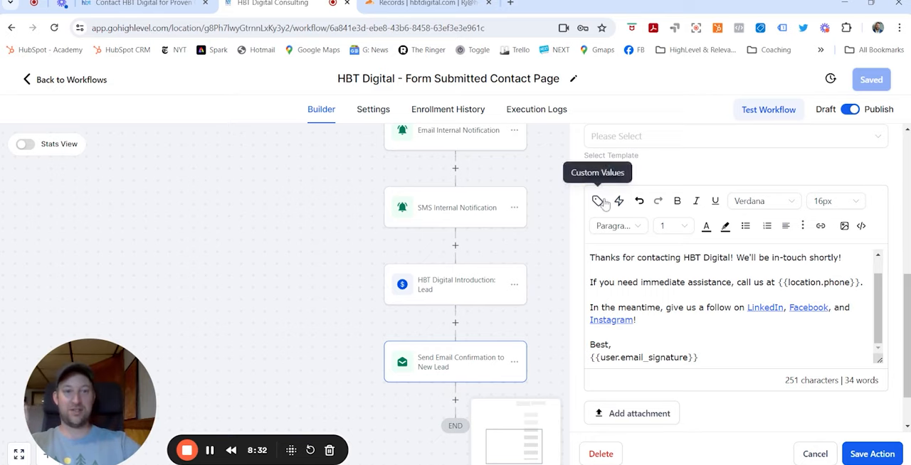
left_click(815, 455)
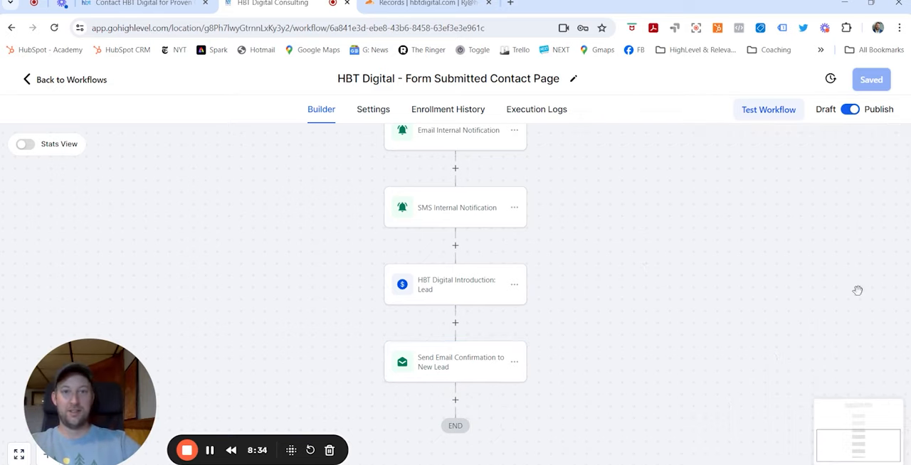
Review the form submission workflow's settings for contact re-entry, stop on response, timezone, time window and default sender details
scroll(662, 374, "down", 2)
scroll(662, 376, "up", 4)
scroll(661, 375, "down", 2)
scroll(675, 434, "down", 1)
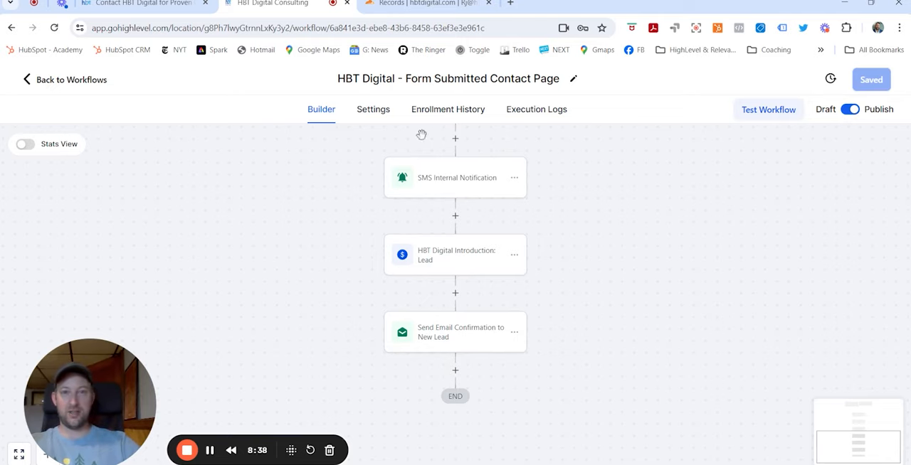
left_click(388, 119)
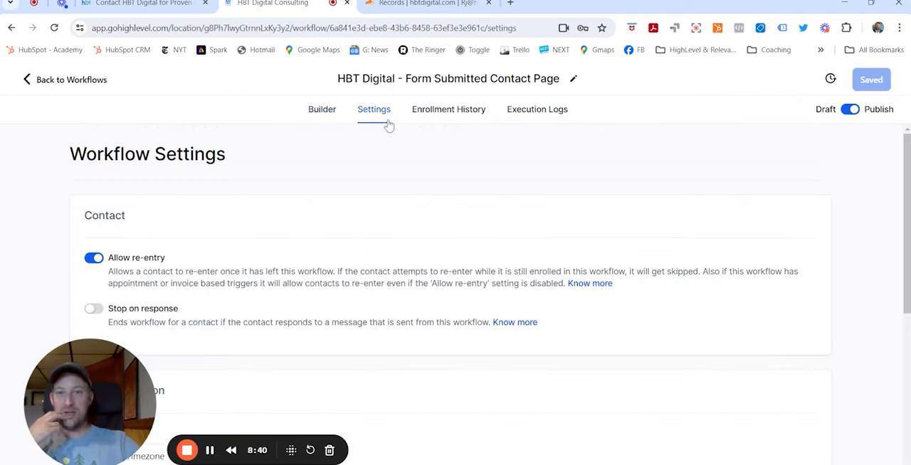
scroll(437, 284, "down", 3)
scroll(438, 290, "down", 2)
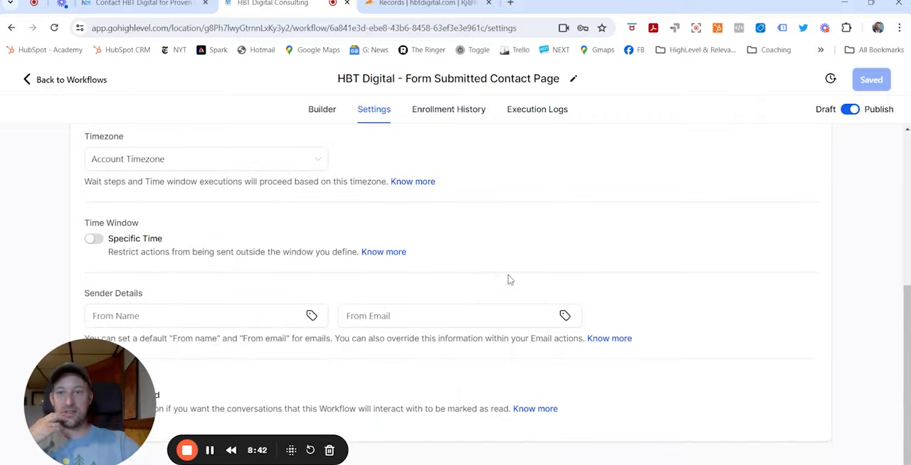
scroll(502, 235, "up", 2)
Check the workflow's enrollment history for the last 30 days and examine the execution log's status for each action
left_click(465, 114)
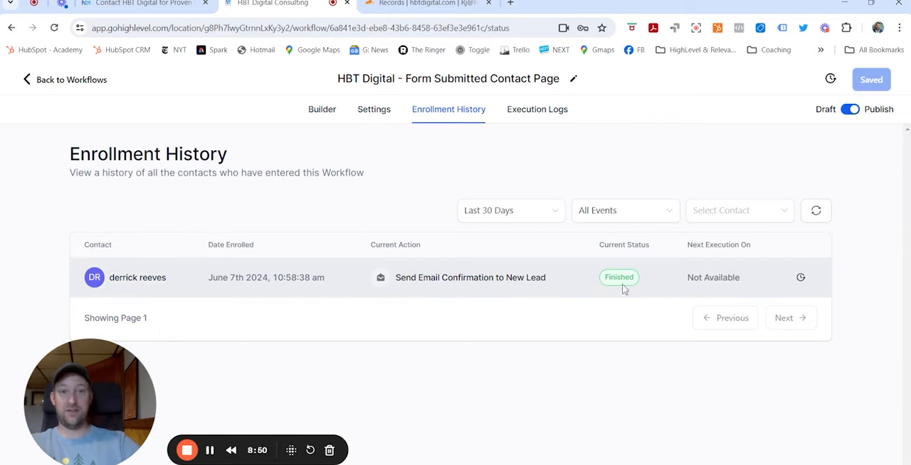
left_click(535, 110)
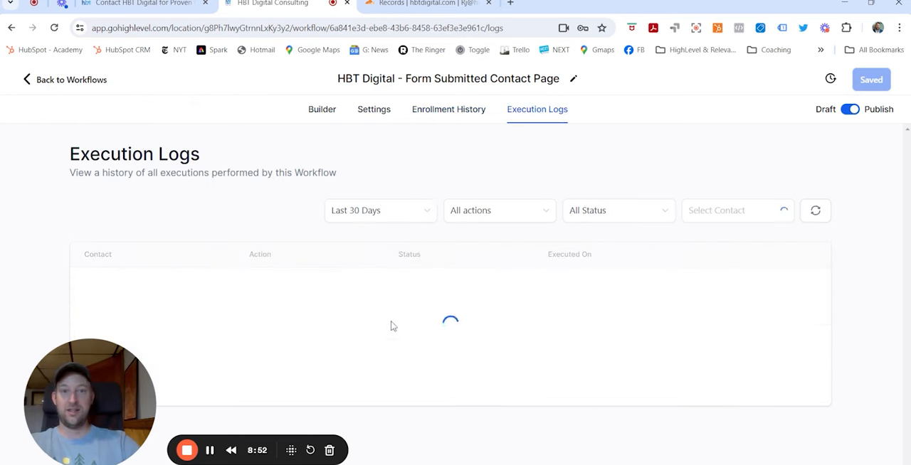
scroll(343, 214, "down", 2)
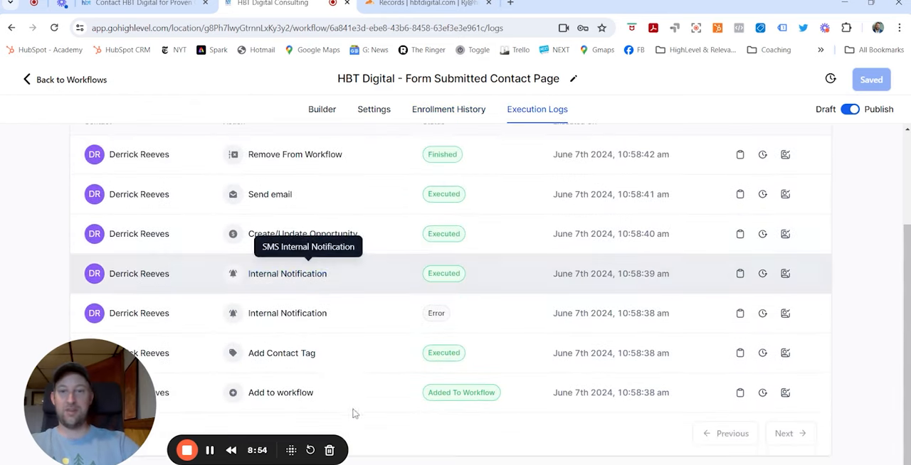
scroll(252, 393, "up", 1)
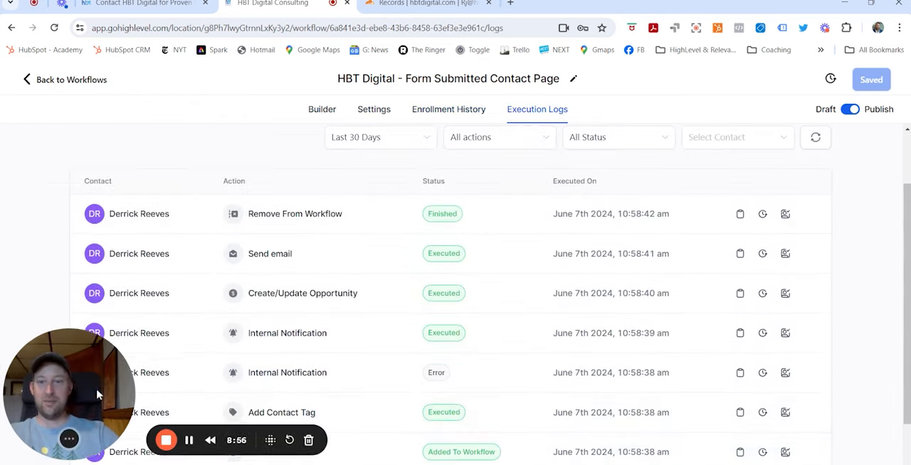
scroll(360, 368, "down", 1)
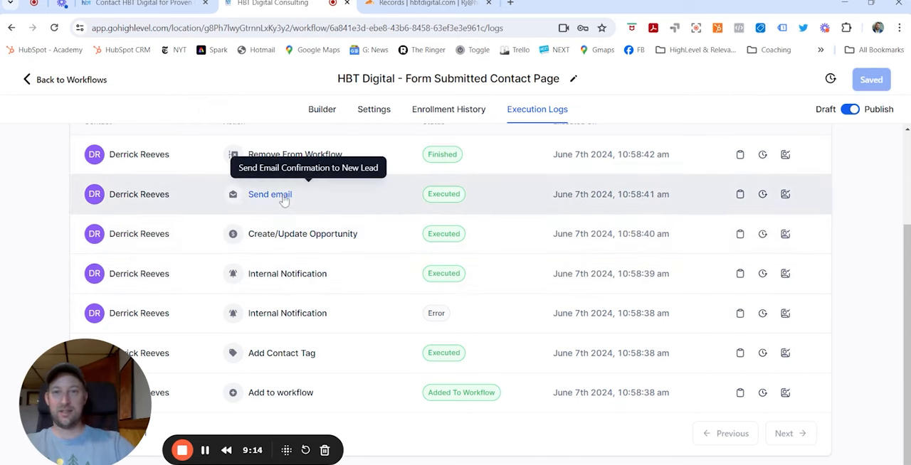
scroll(494, 175, "up", 2)
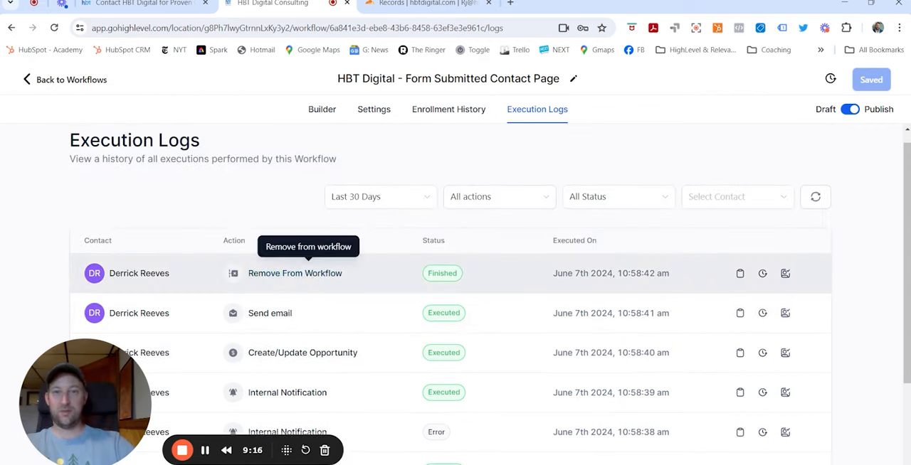
Leave the workflow and view the opportunity stages in the HBT Digital Pipeline
left_click(29, 81)
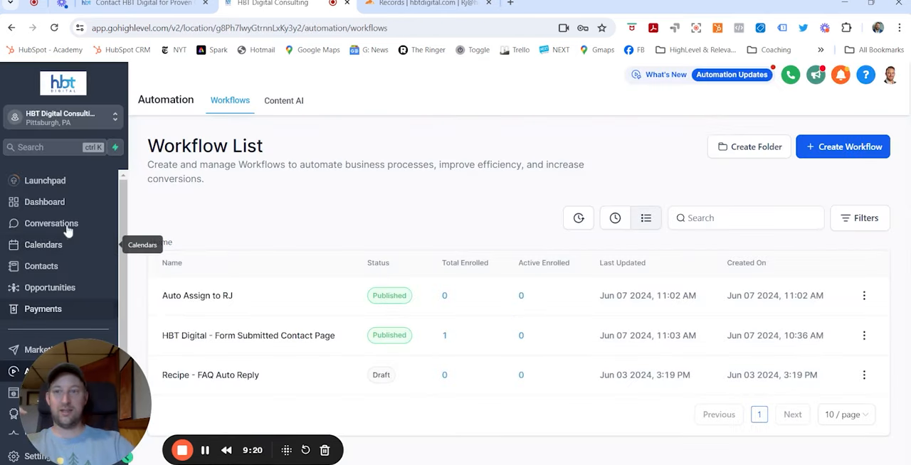
left_click(82, 285)
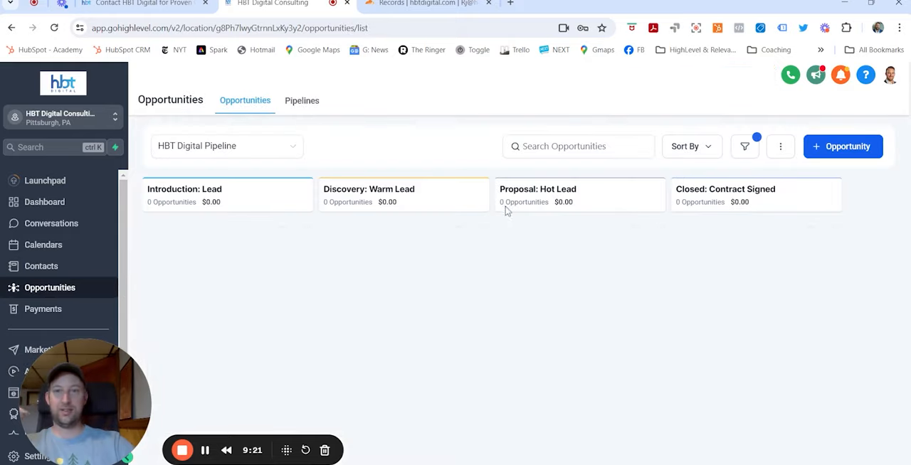